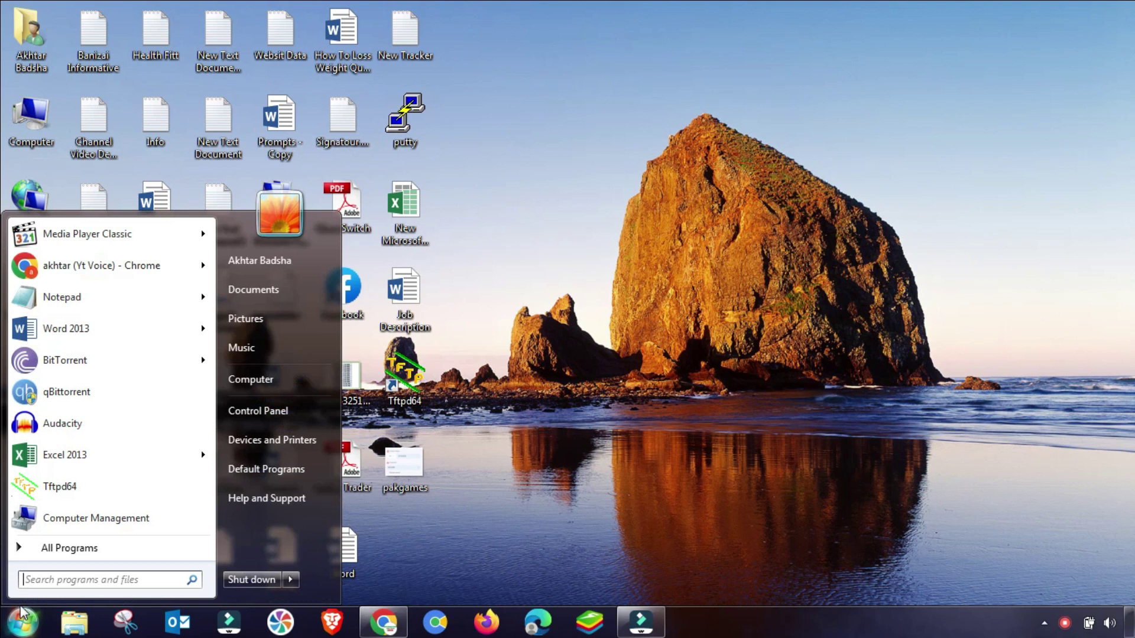
Run µTorrent as administrator from the Start menu's All Programs list
left_click(65, 544)
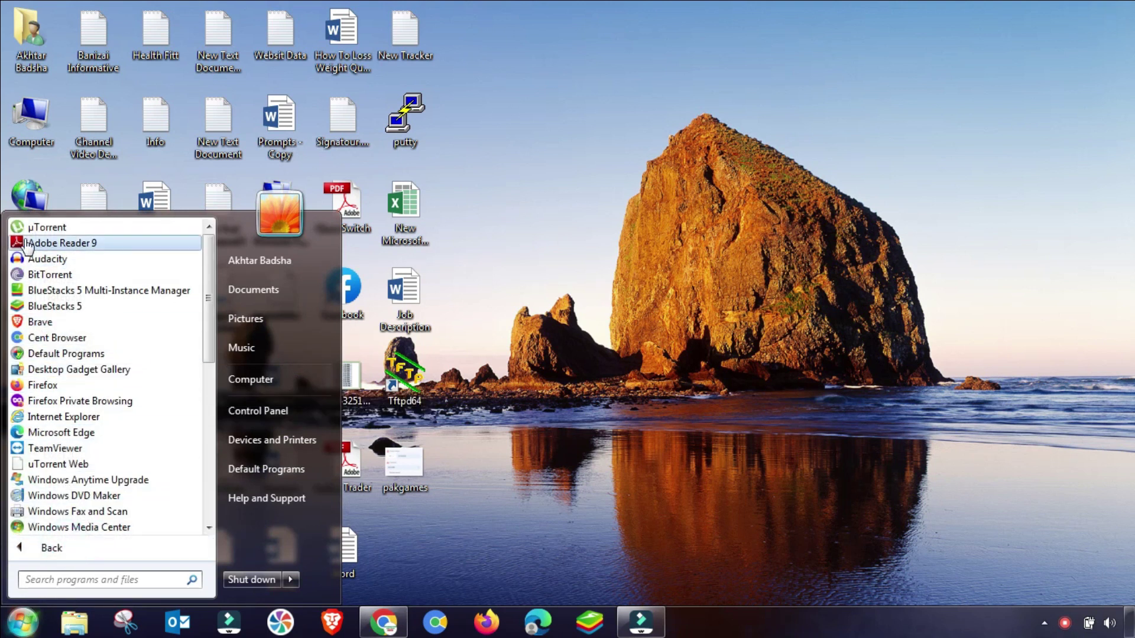
right_click(44, 228)
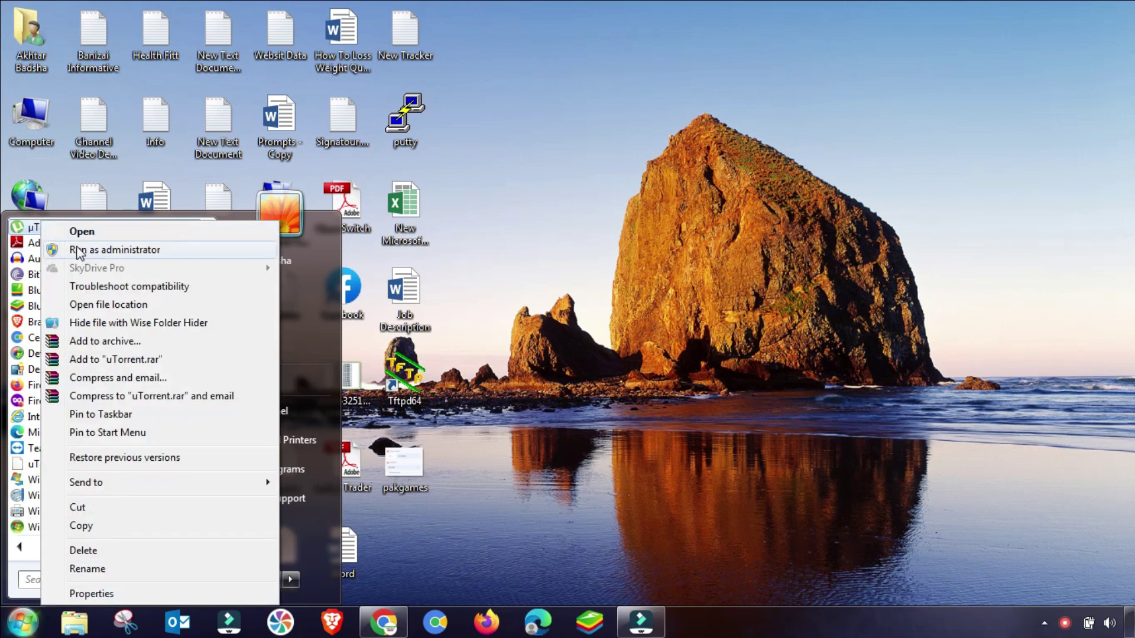
left_click(108, 253)
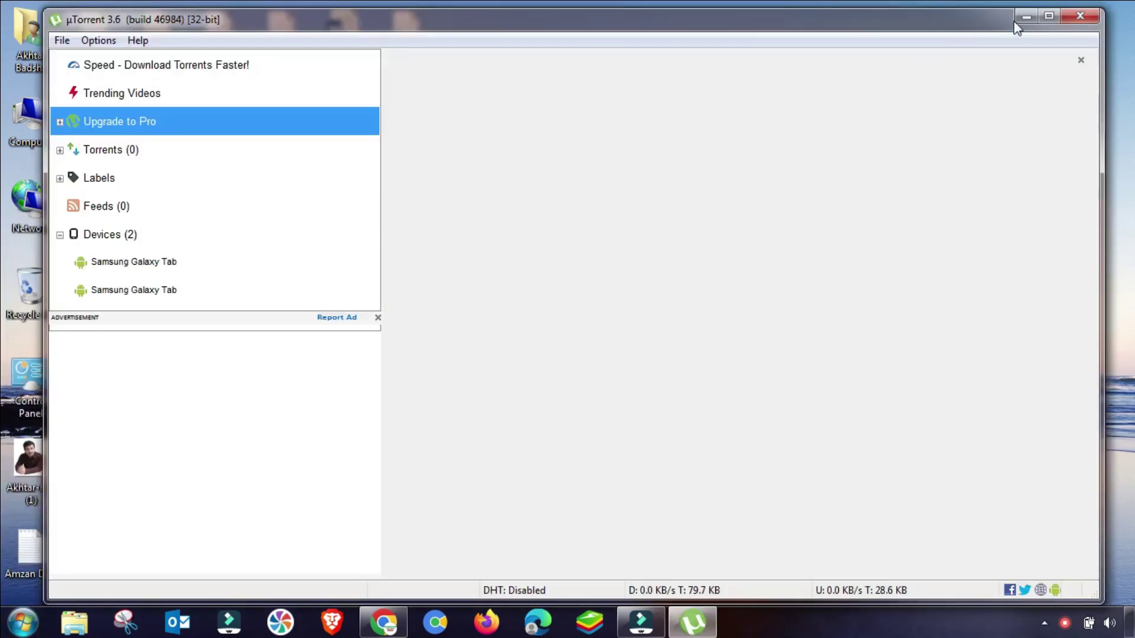
Maximize the µTorrent window and browse the File and Options menus, including Auto Shutdown
left_click(1048, 16)
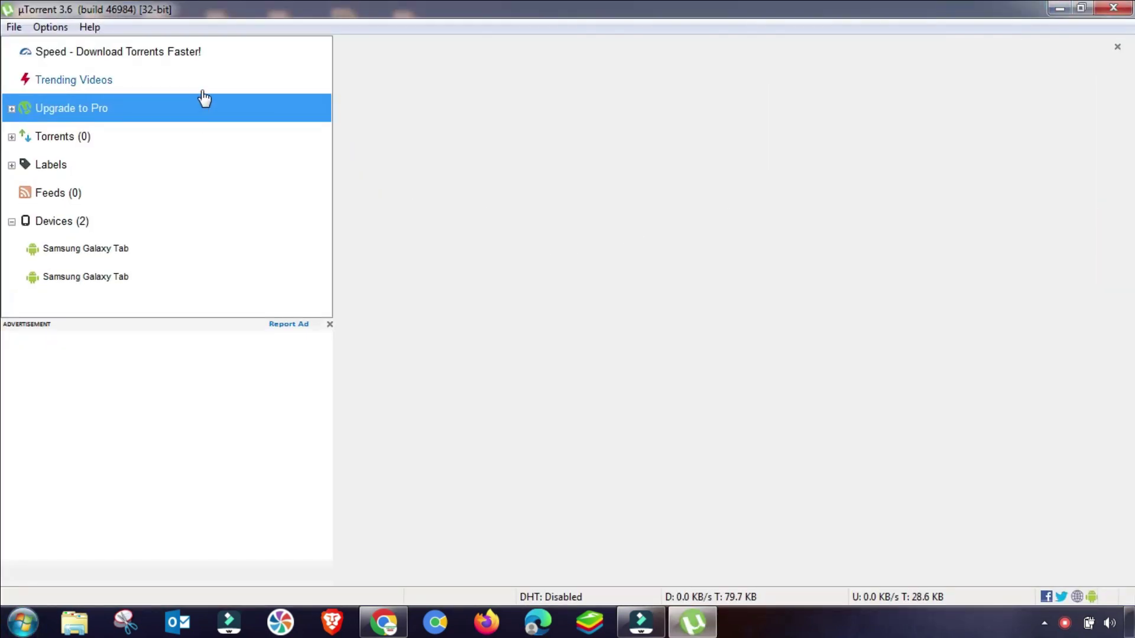
left_click(14, 30)
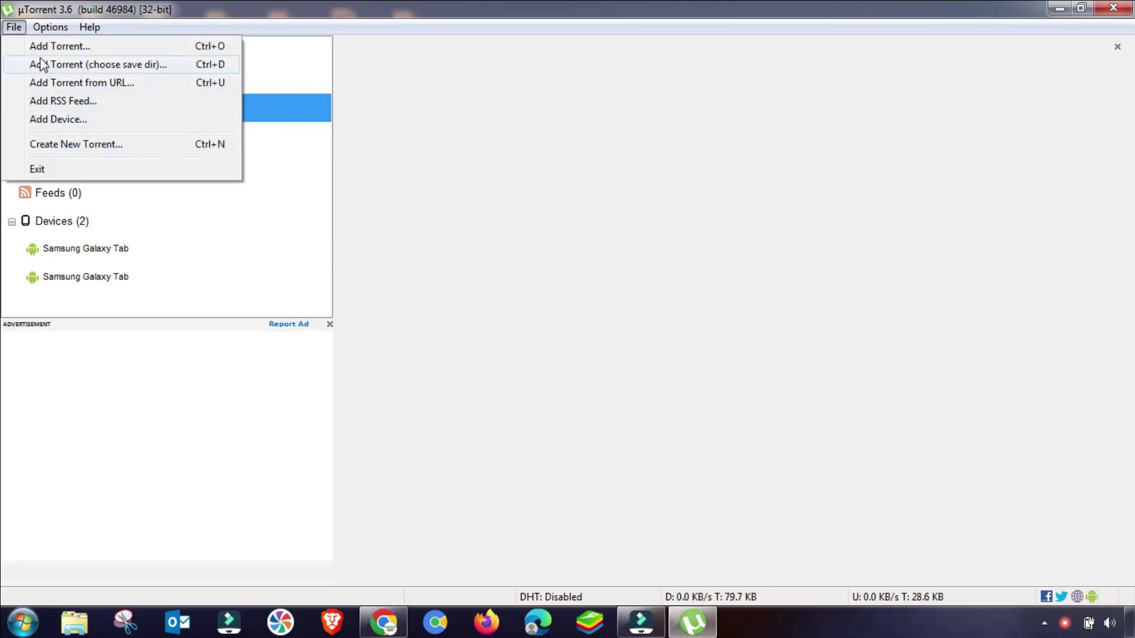
mouse_move(48, 27)
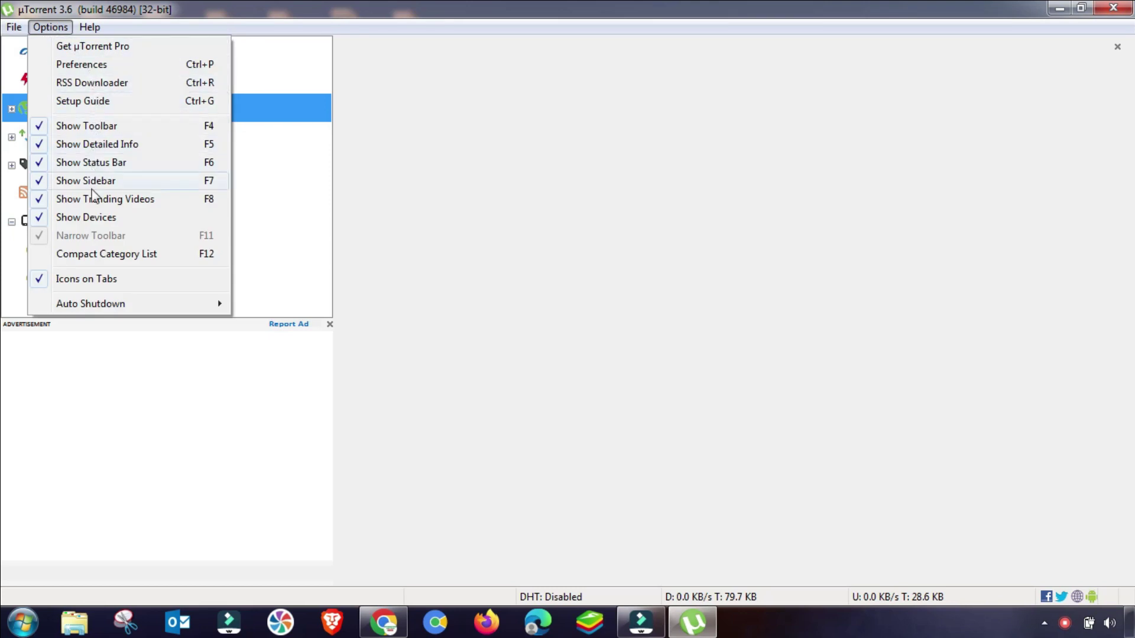
mouse_move(72, 309)
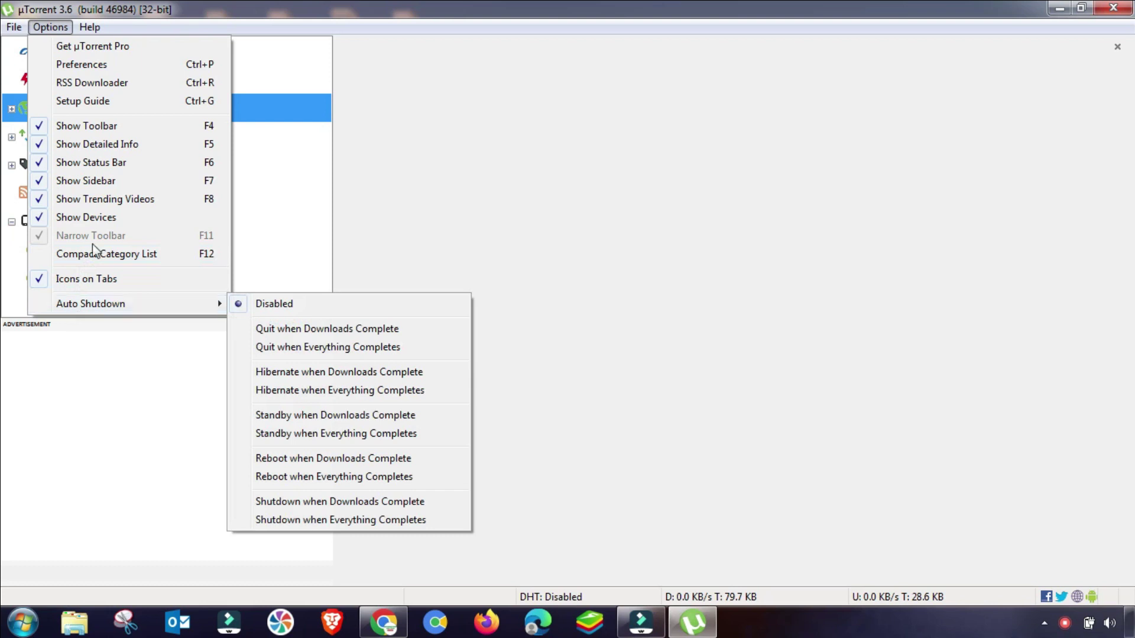
mouse_move(90, 27)
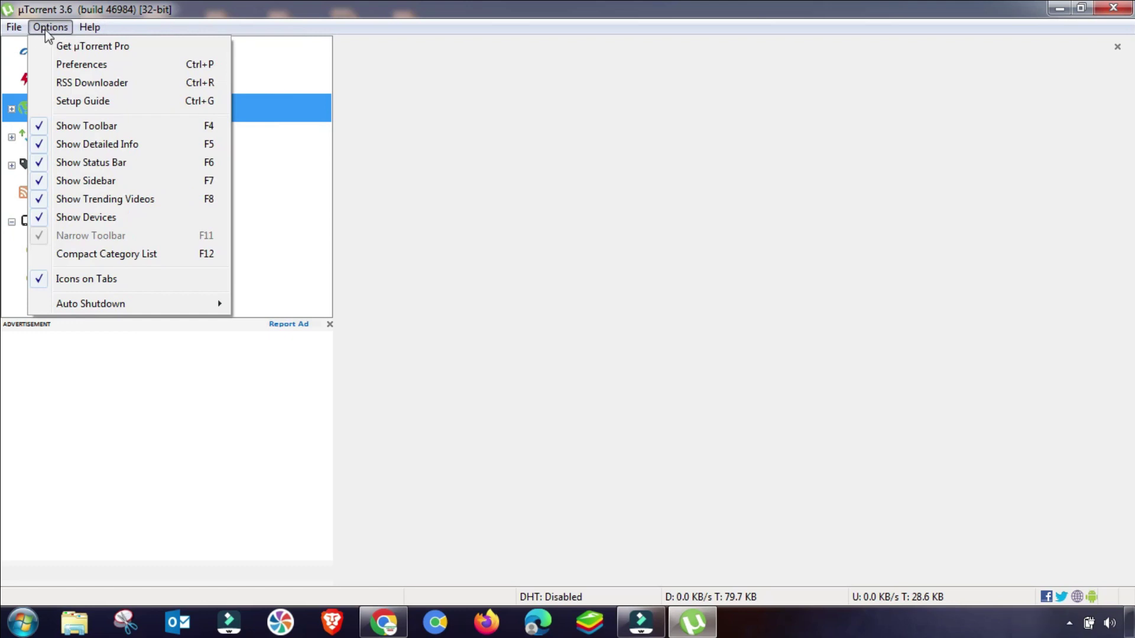
In Preferences > General, keep Start µTorrent when Windows starts ticked and apply
left_click(88, 65)
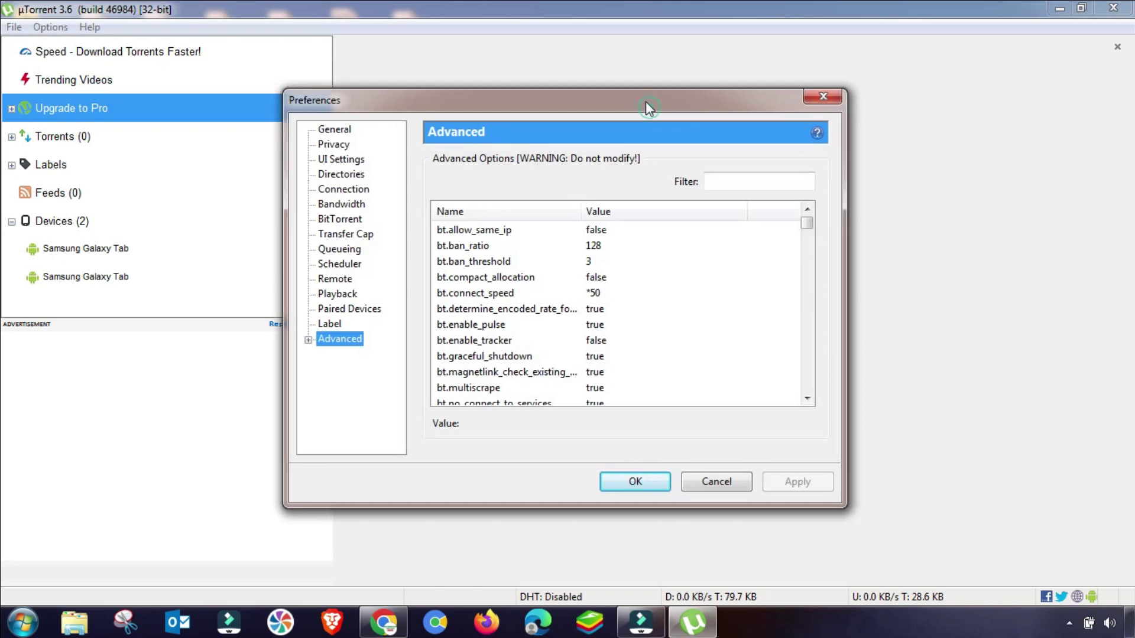
left_click_drag(646, 101, 702, 55)
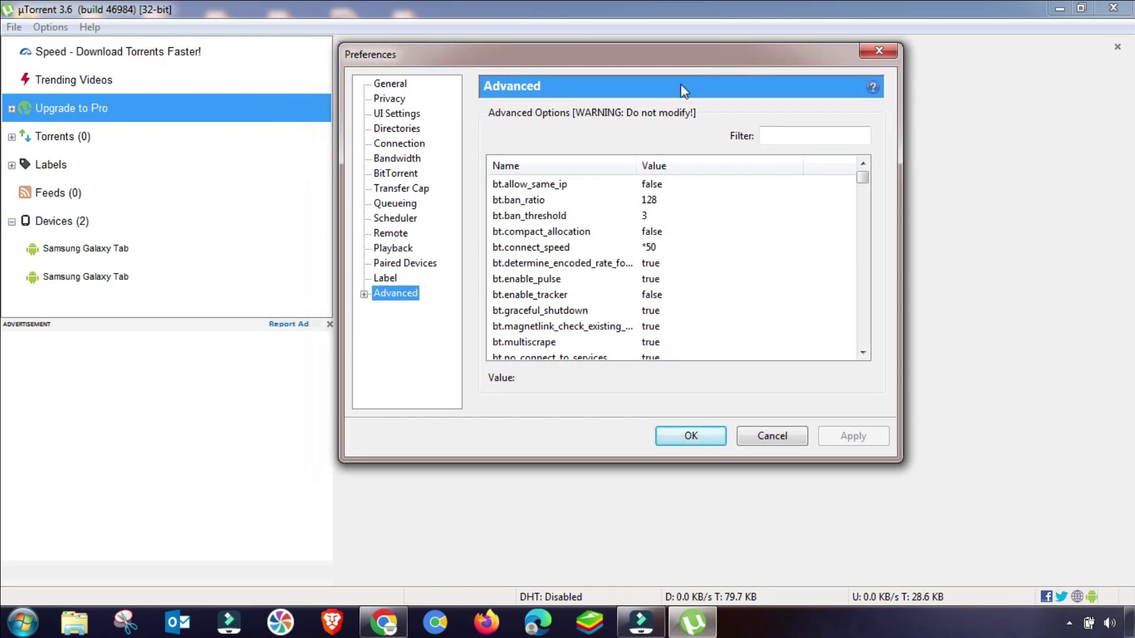
left_click(387, 88)
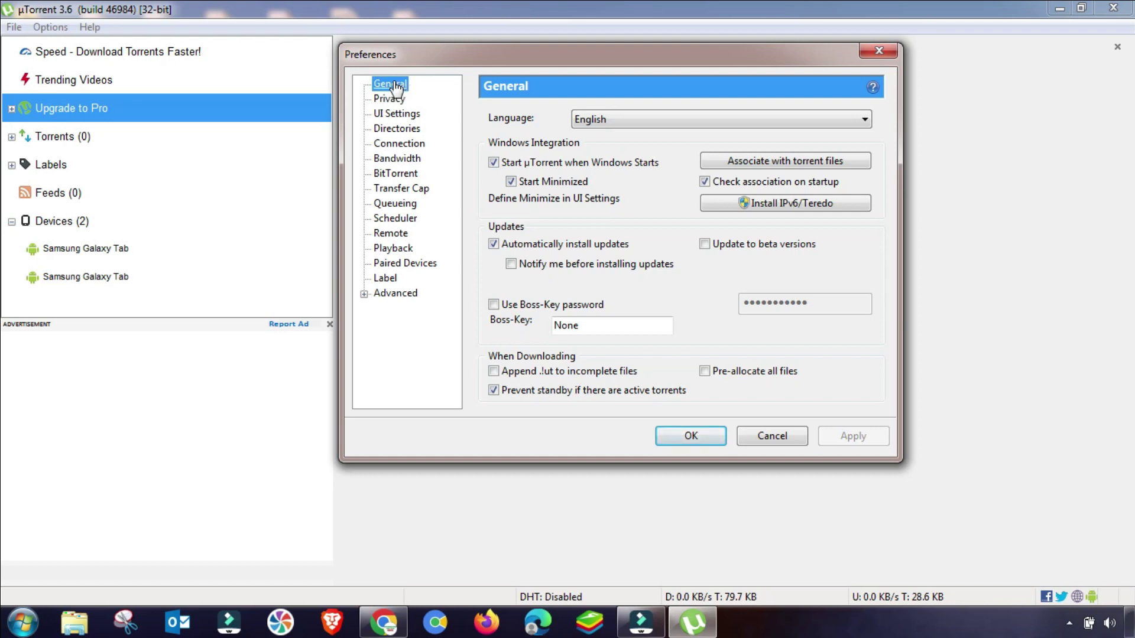
left_click(494, 163)
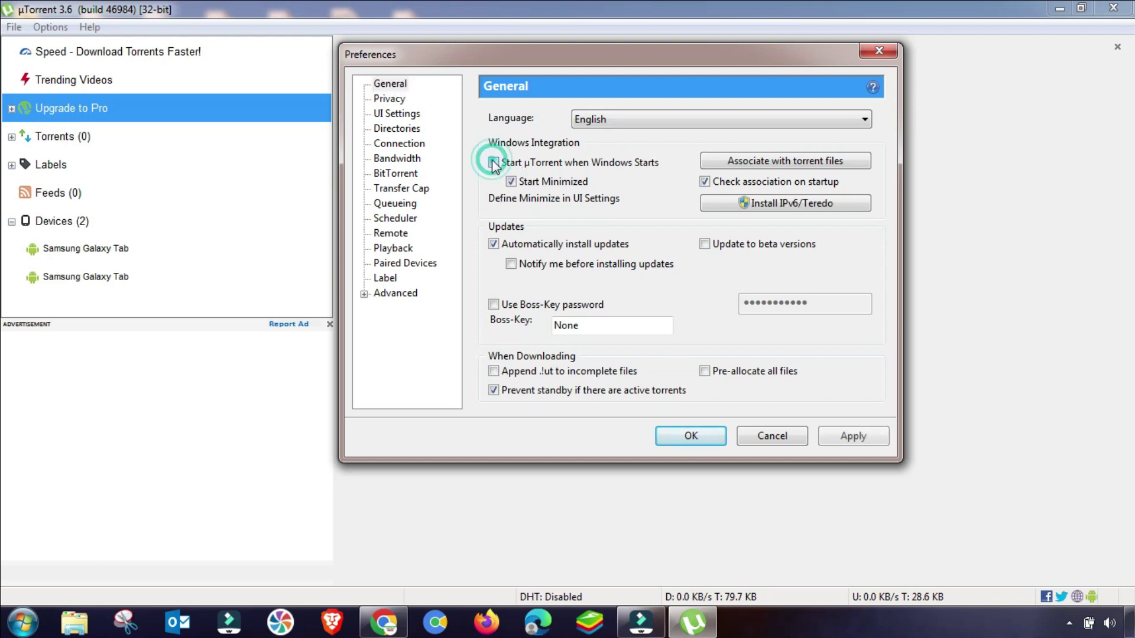
left_click(496, 163)
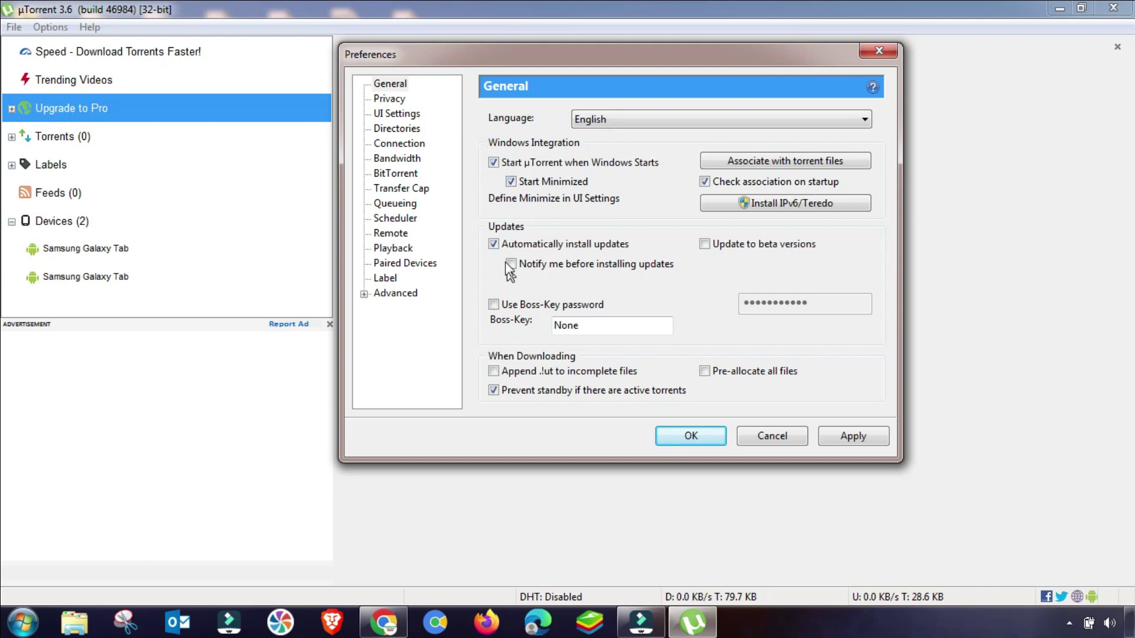
left_click(854, 438)
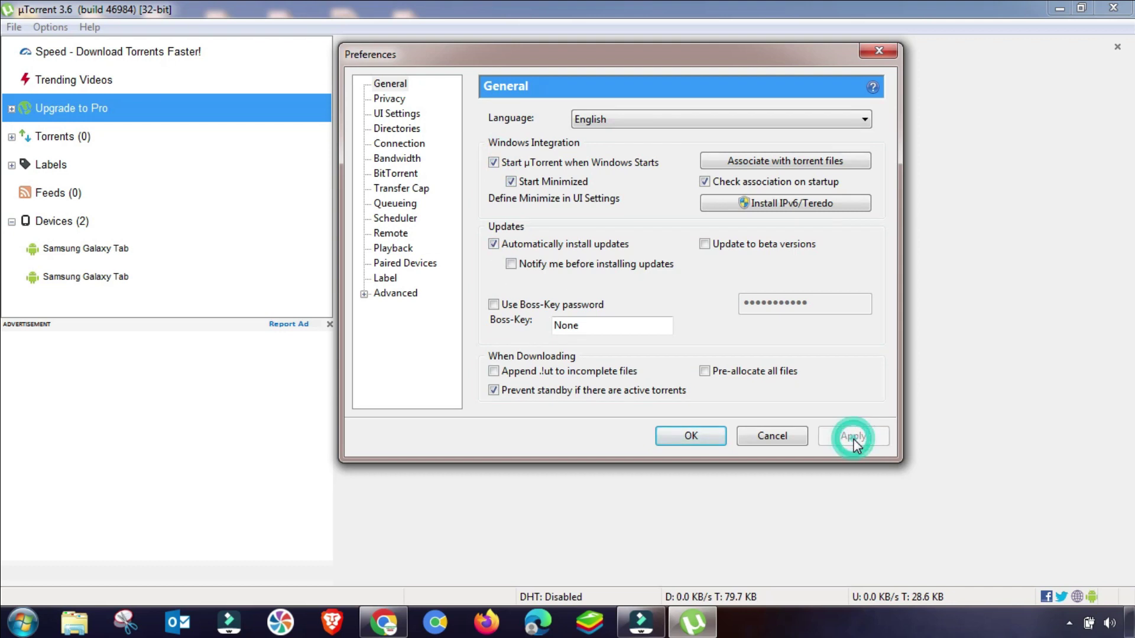
left_click(395, 99)
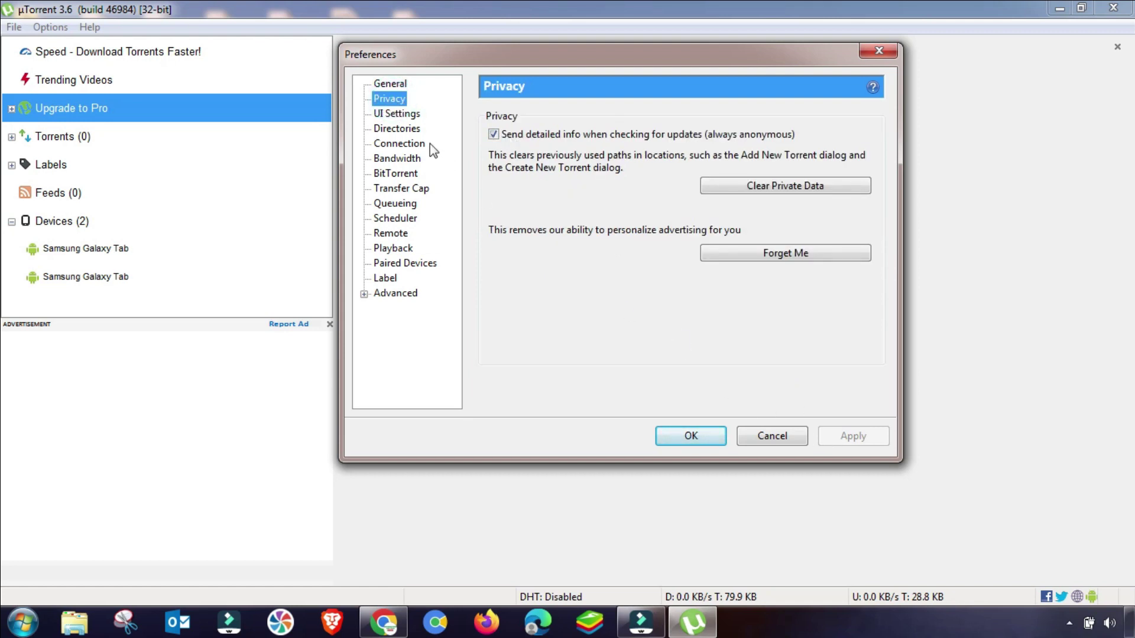
In UI Settings, enable Show current speed in title bar and fine grained file priorities, then apply
left_click(392, 115)
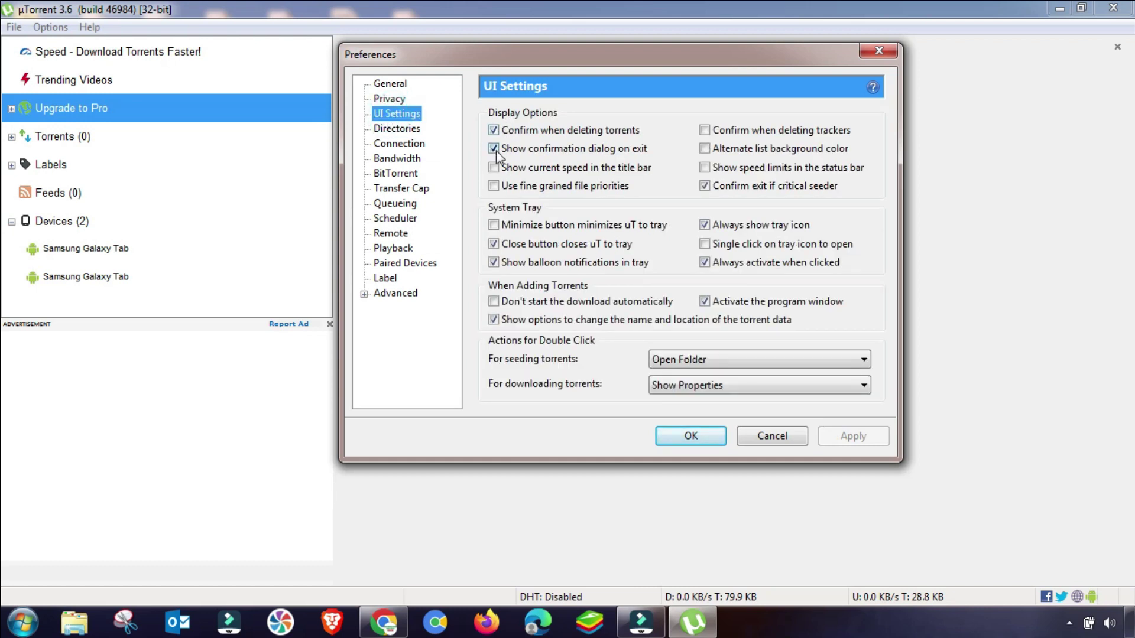
left_click(495, 168)
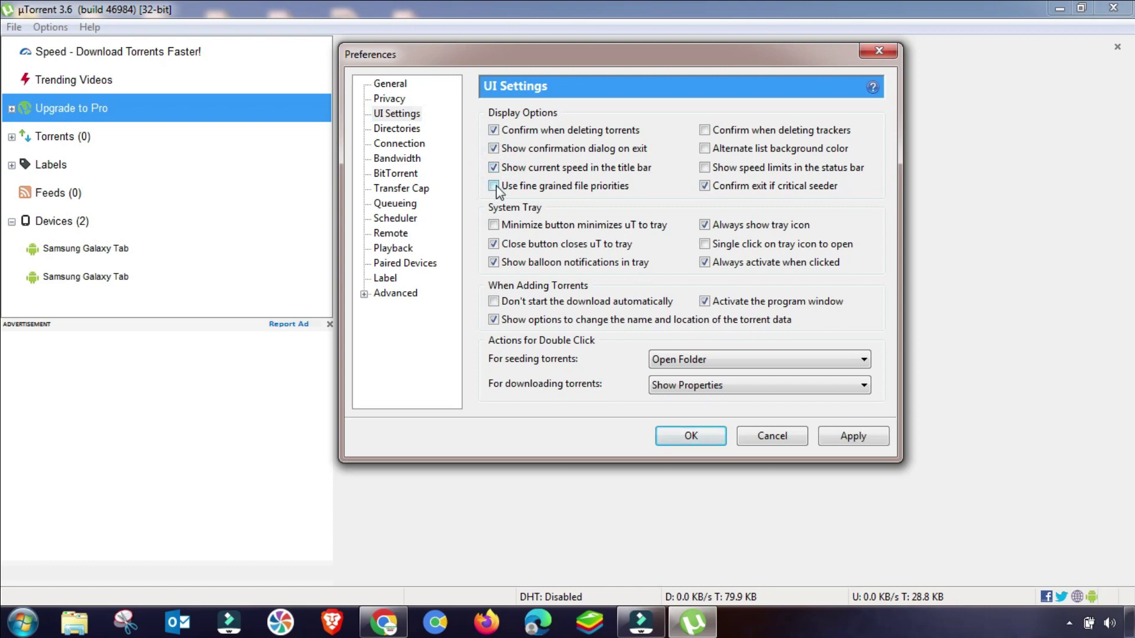
left_click(494, 186)
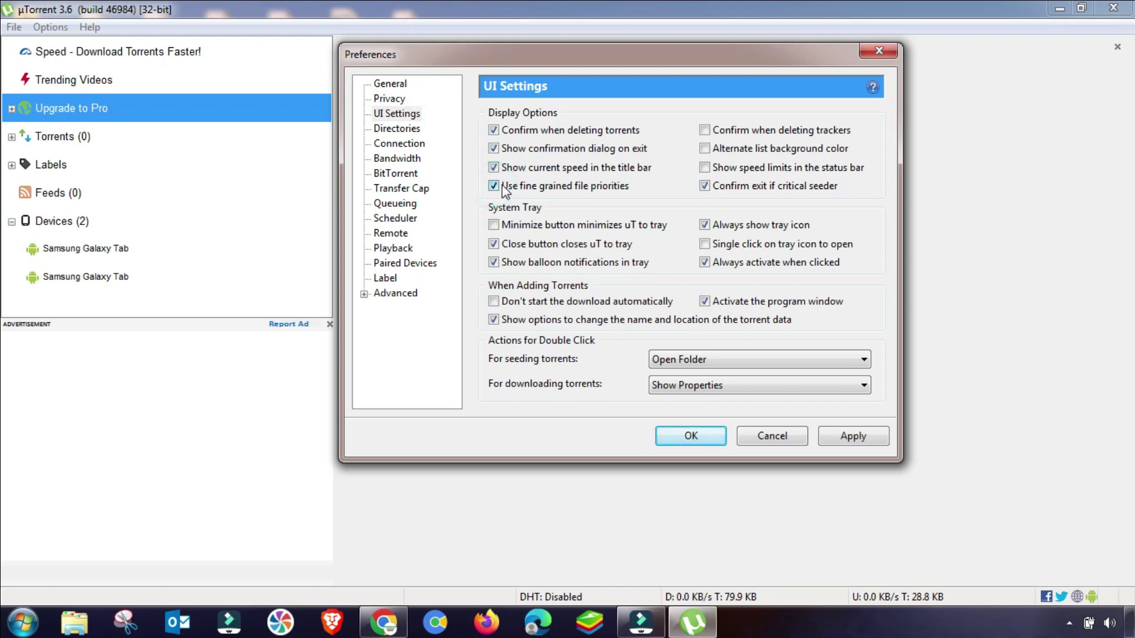
left_click(854, 438)
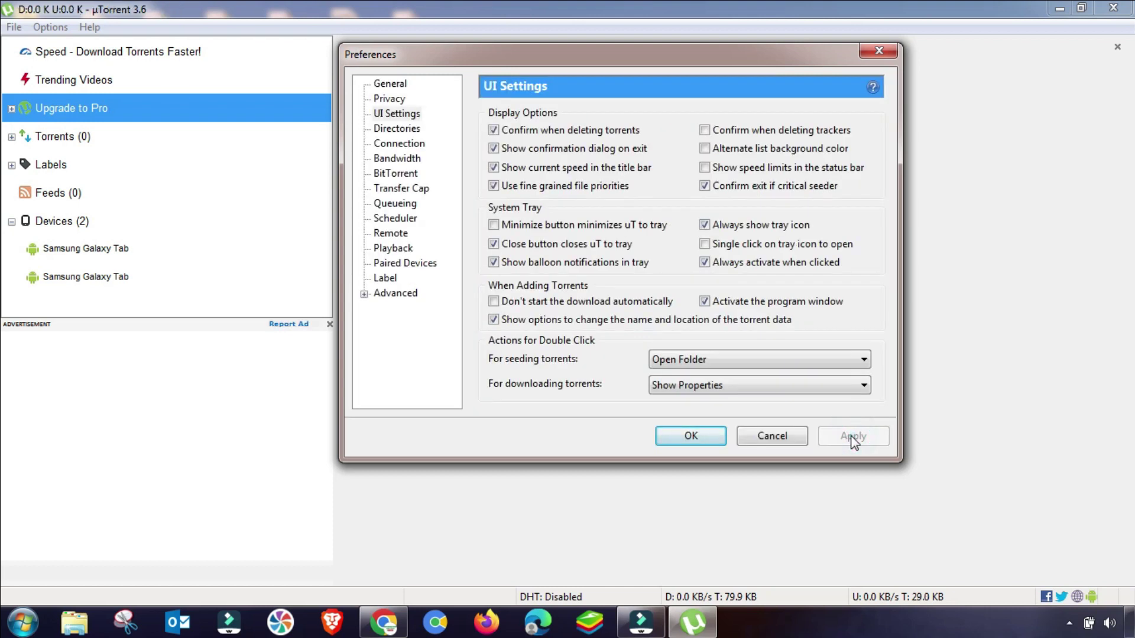
Review the Directories page, leaving the fixed new-downloads folder disabled
left_click(400, 129)
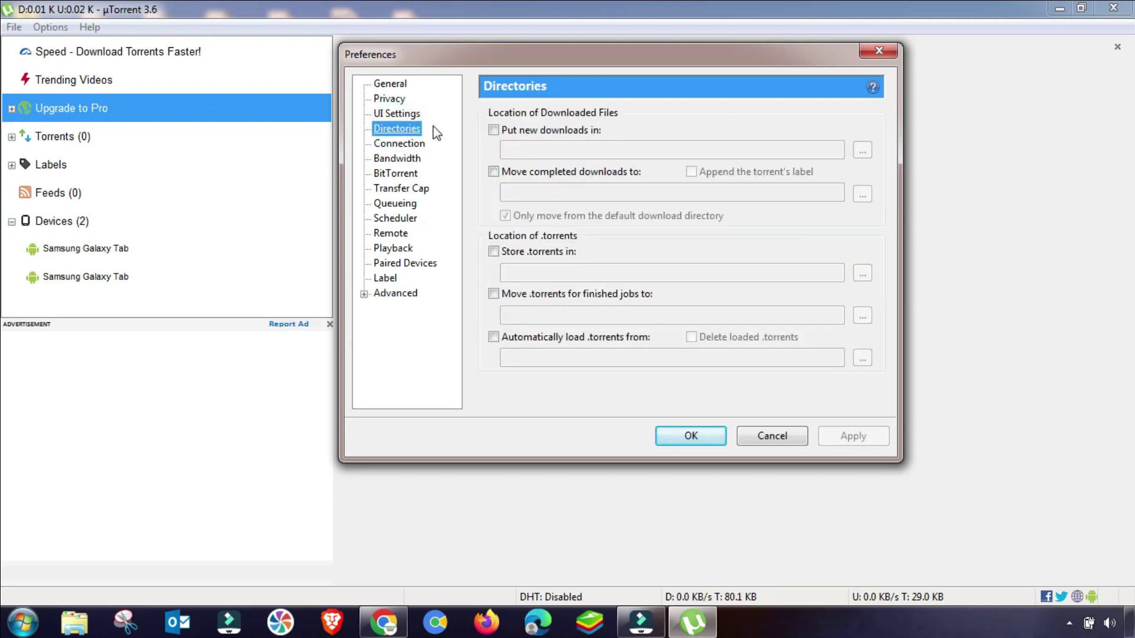
left_click(494, 130)
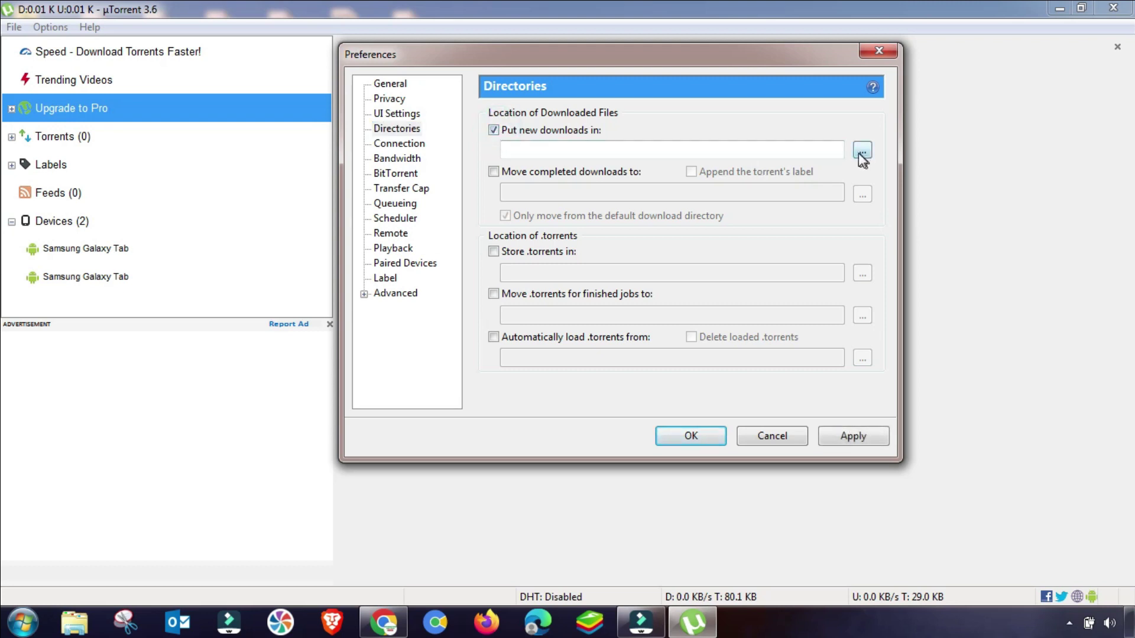
left_click(494, 130)
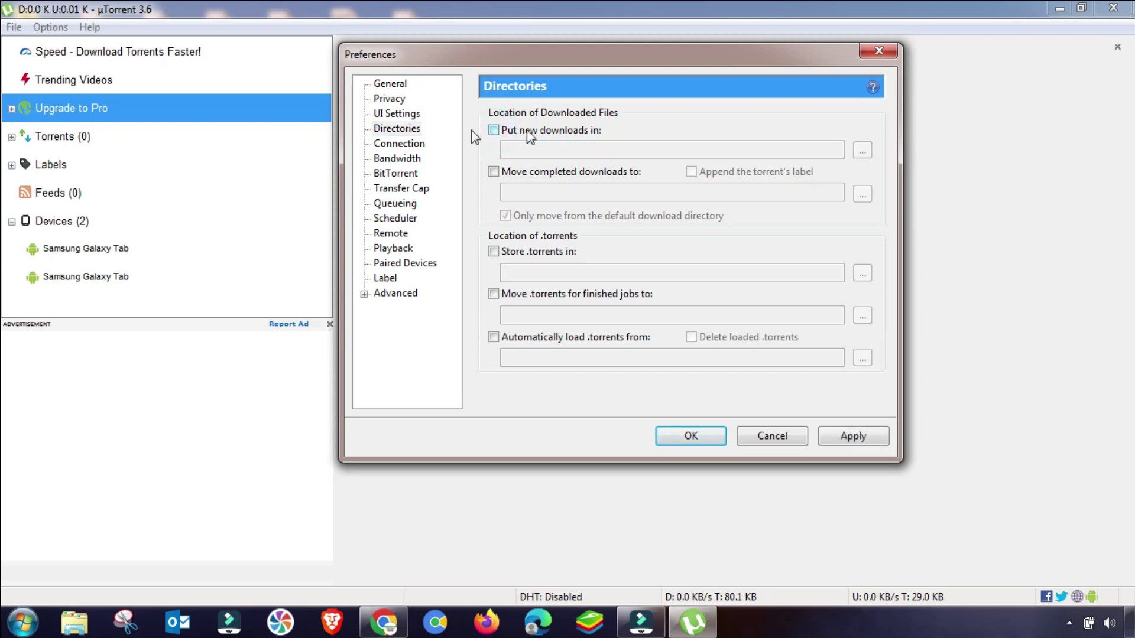
left_click(391, 145)
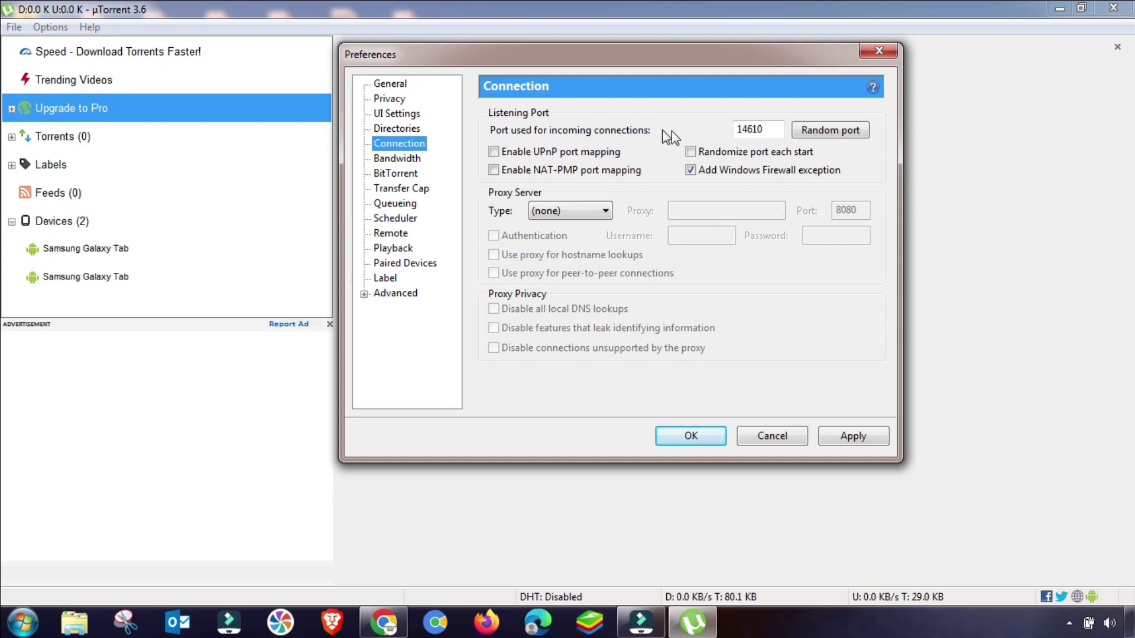
Randomize the incoming port, changing it from 14610 to 59708
double_click(751, 129)
left_click(758, 130)
left_click(820, 129)
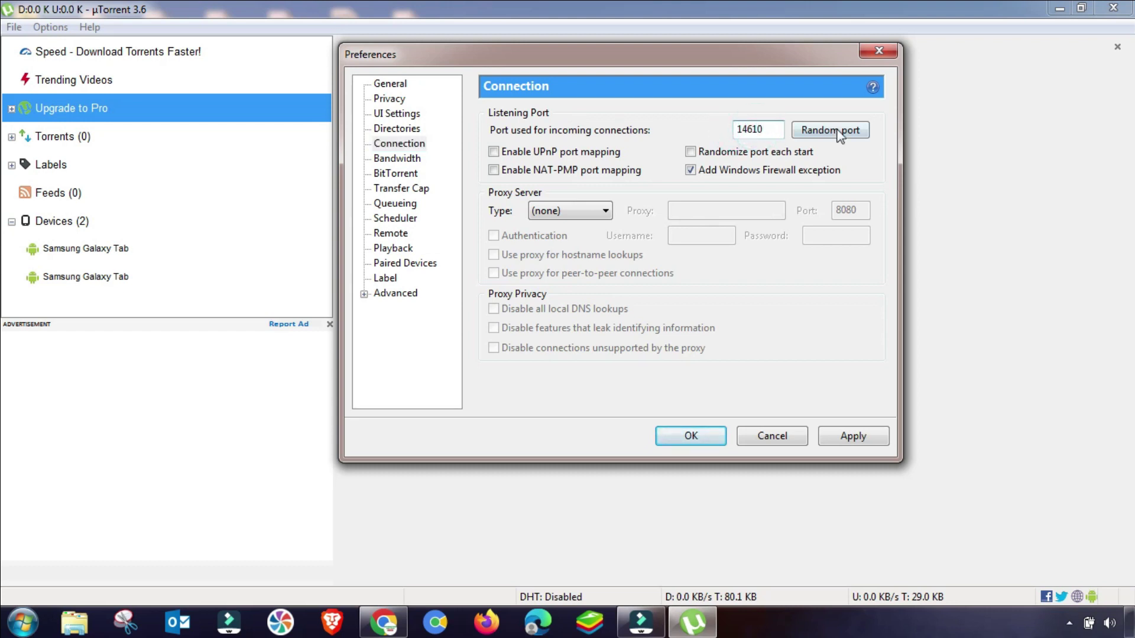
left_click(819, 129)
double_click(748, 129)
left_click(761, 130)
Enable UPnP and NAT-PMP port mapping and apply the connection settings
left_click(493, 152)
left_click(493, 170)
left_click(494, 152)
left_click(842, 440)
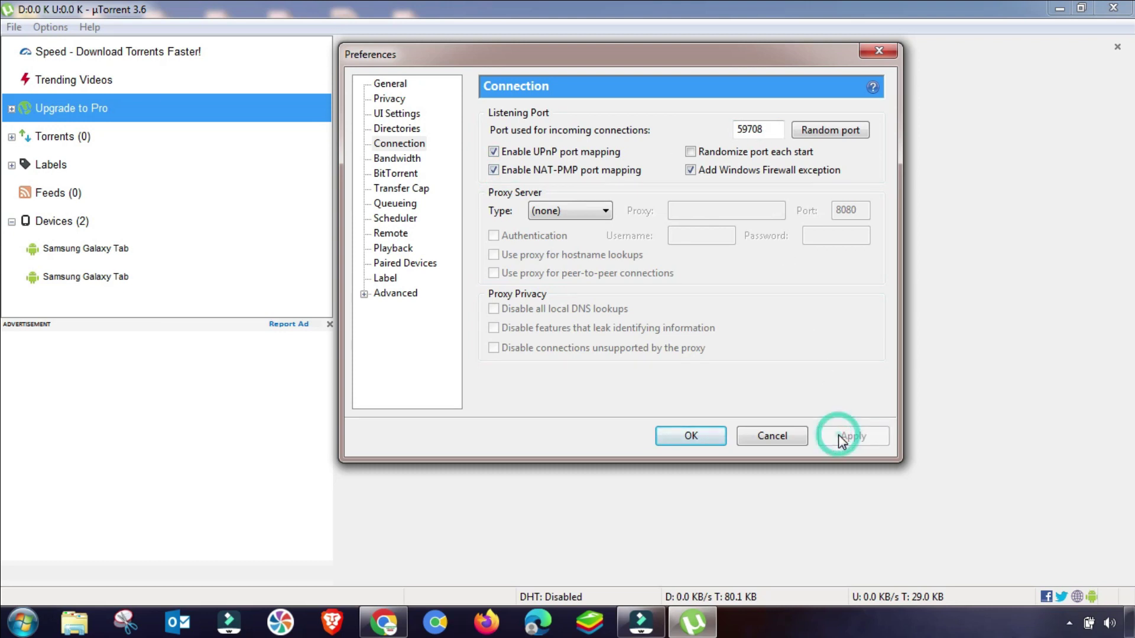
left_click(395, 164)
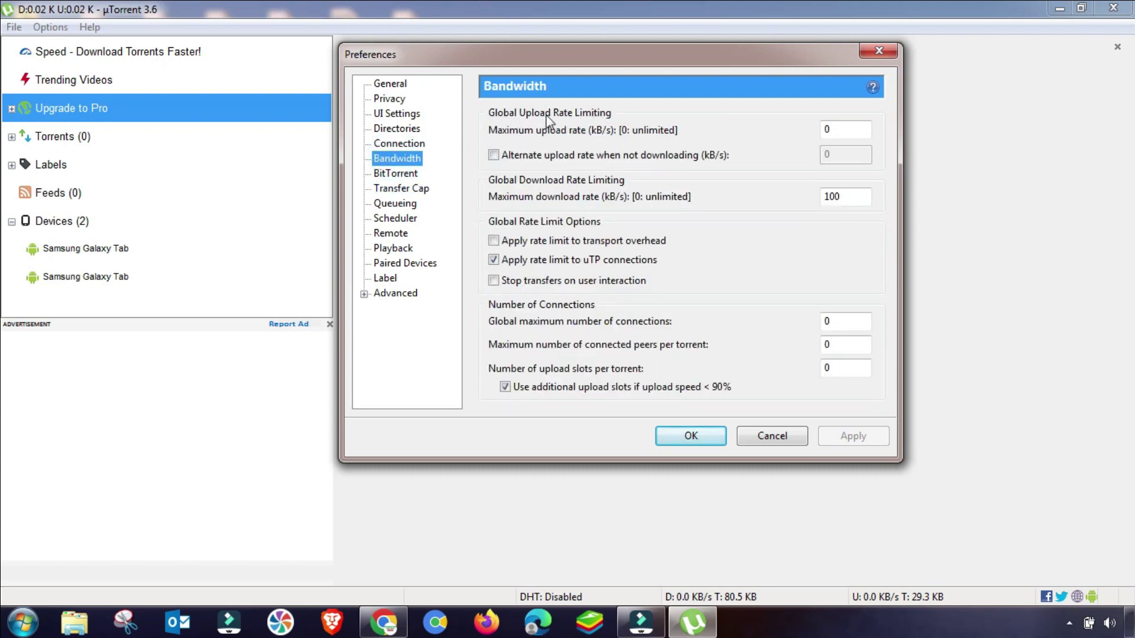
Set the maximum upload rate to 10 kB/s and the download rate to 0 (unlimited)
double_click(829, 129)
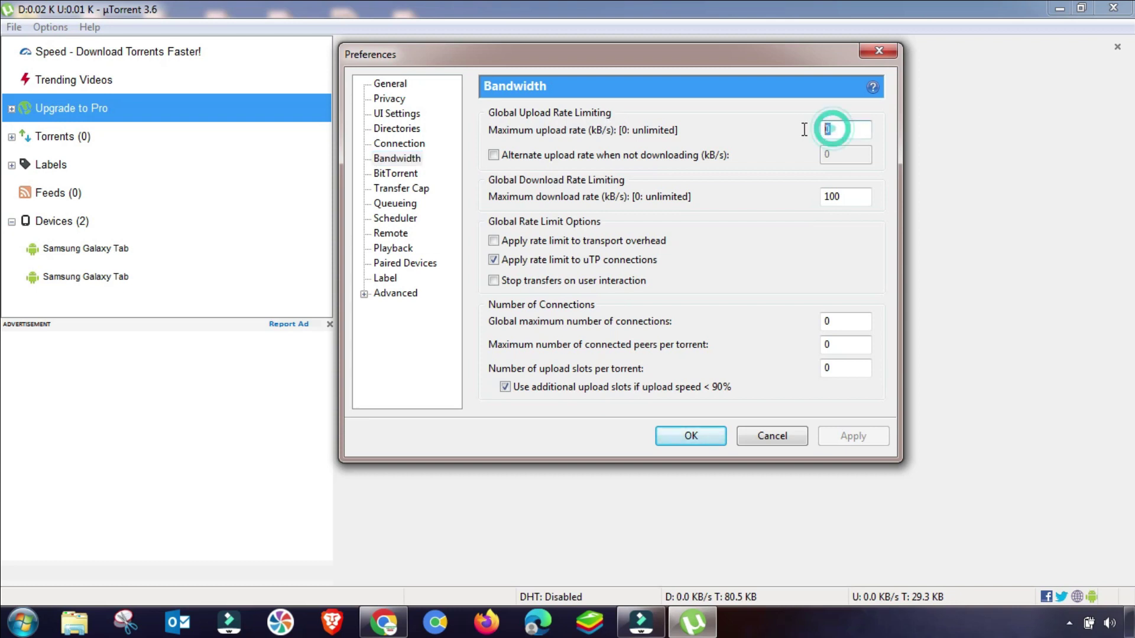
type("10")
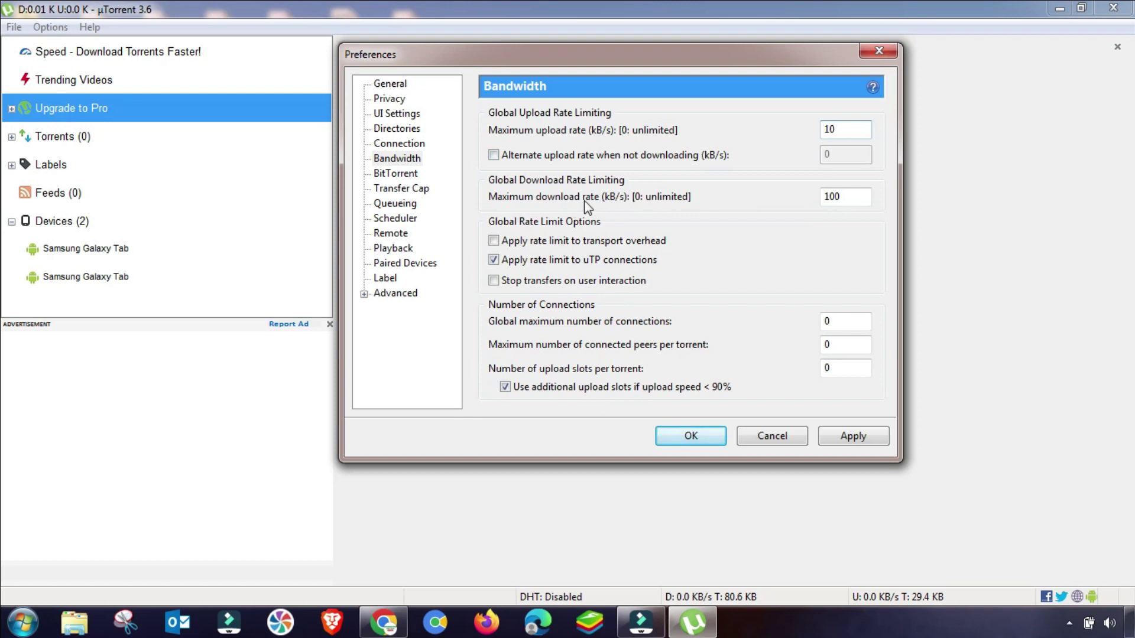
left_click_drag(842, 197, 807, 205)
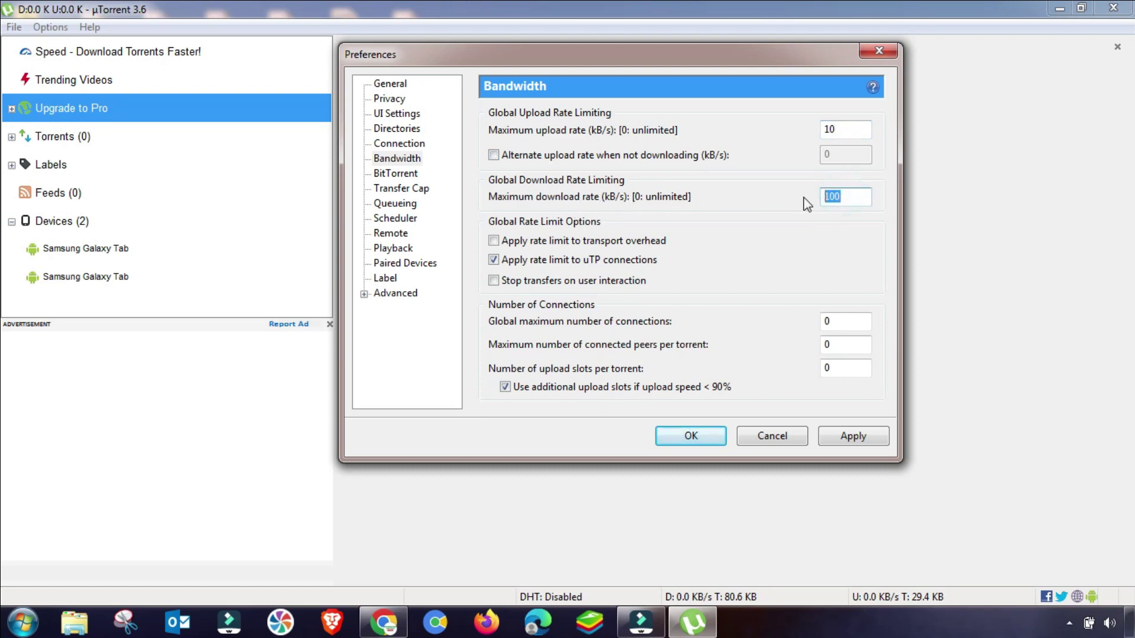
type("0")
Set 2350 global connections, 350 peers and 4 upload slots per torrent, and apply
left_click(840, 322)
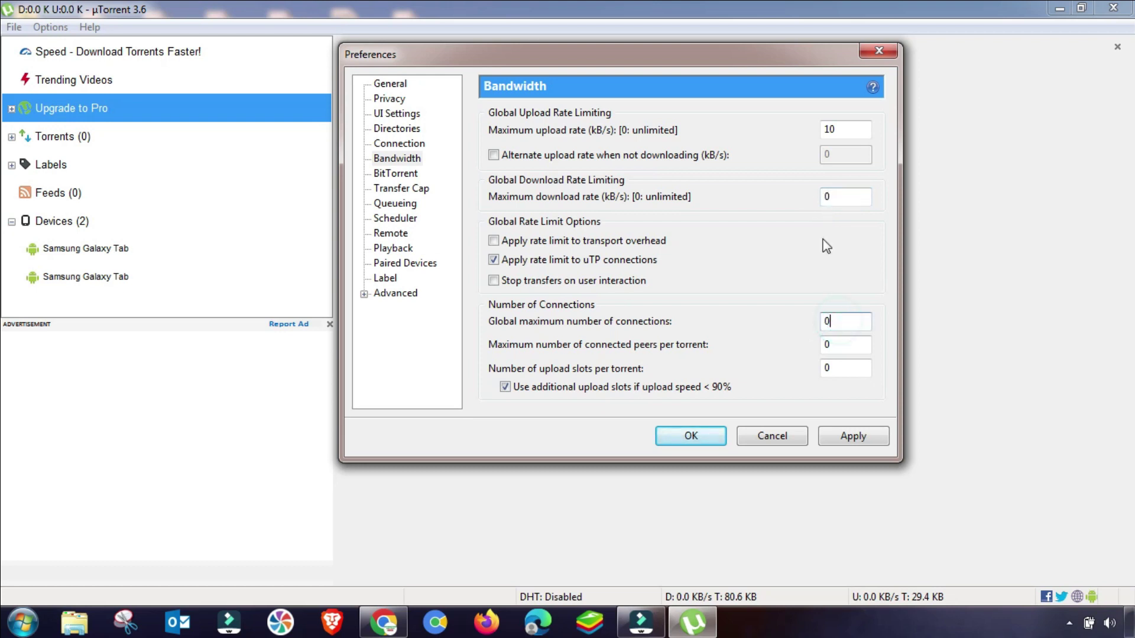
double_click(867, 322)
double_click(826, 346)
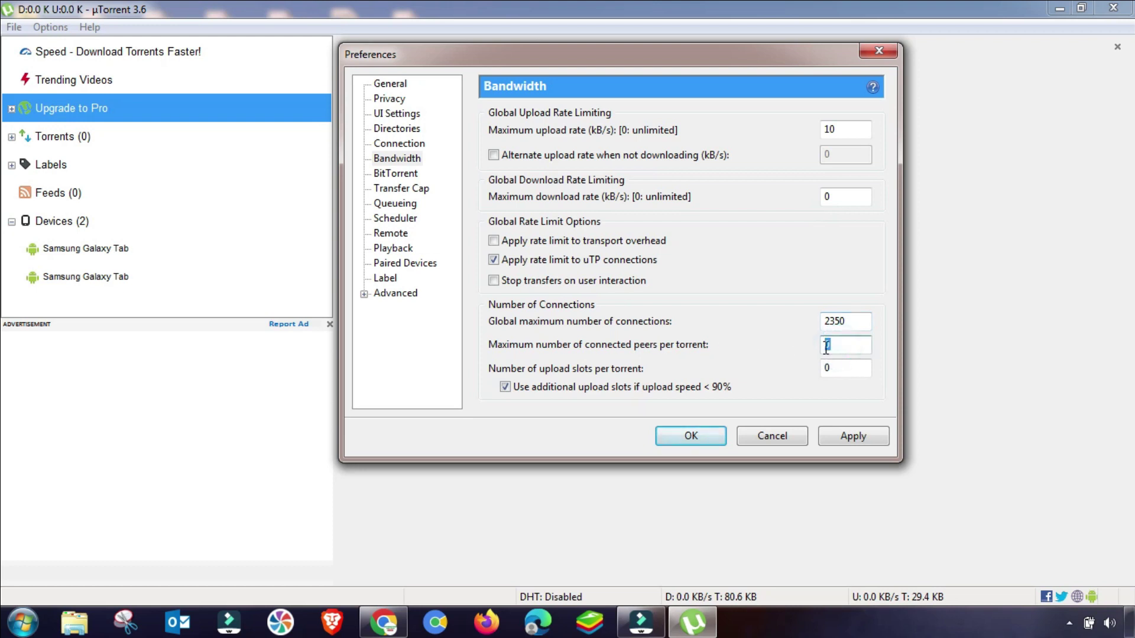
type("3")
left_click(858, 341)
type("50")
double_click(839, 368)
type("4")
left_click(855, 440)
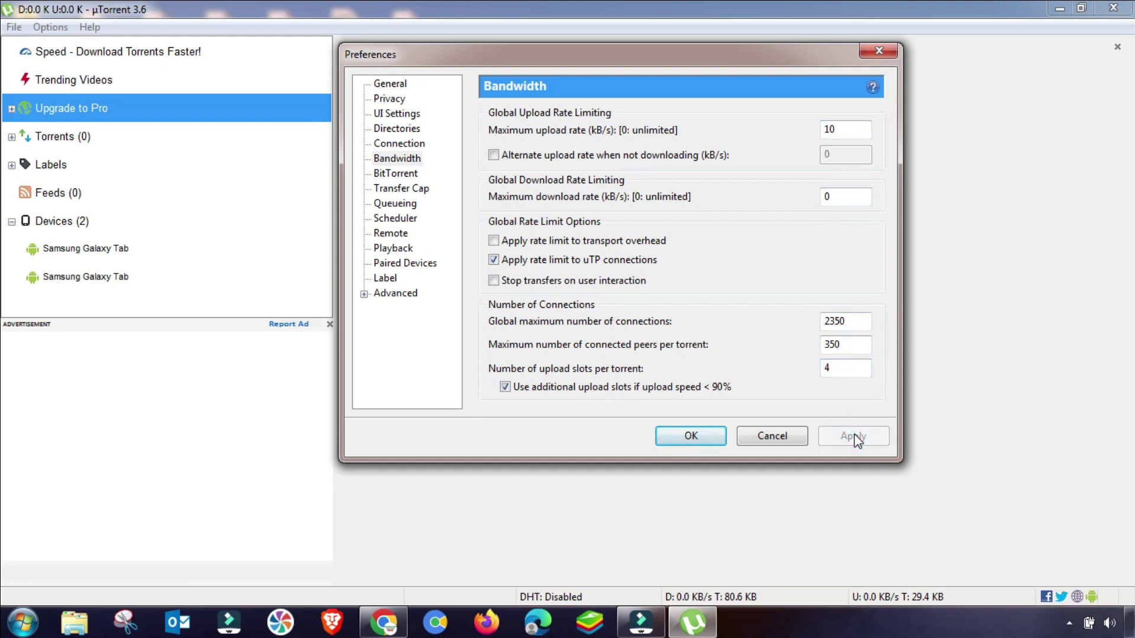
On the BitTorrent page, tick Enable DHT Network and Enable DHT for new torrents, and apply
left_click(385, 177)
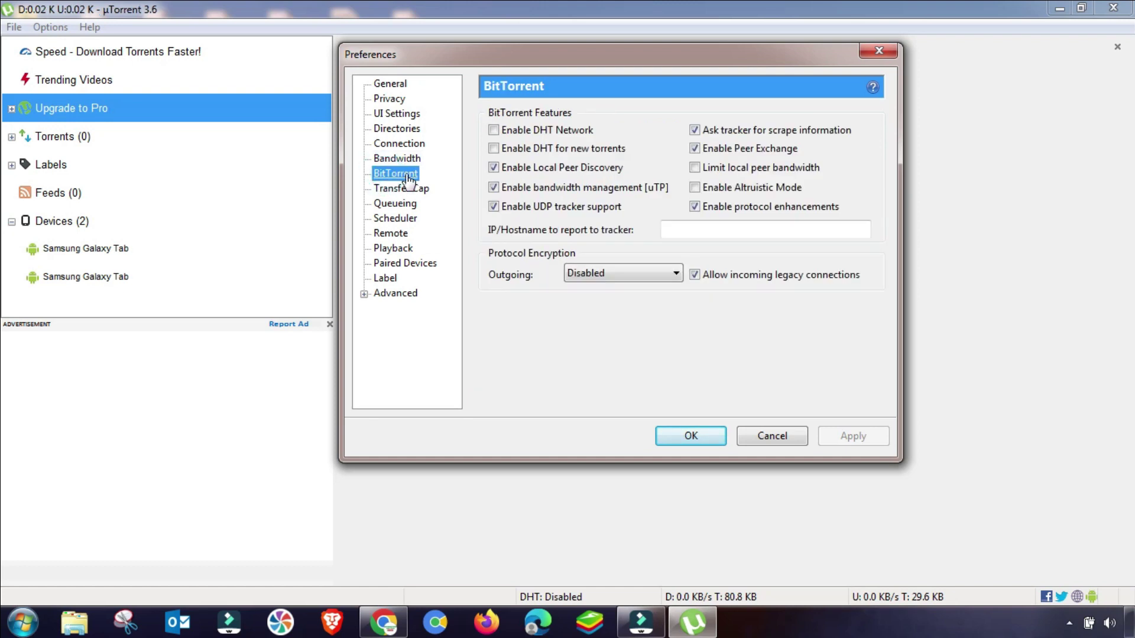
left_click(539, 131)
left_click(523, 151)
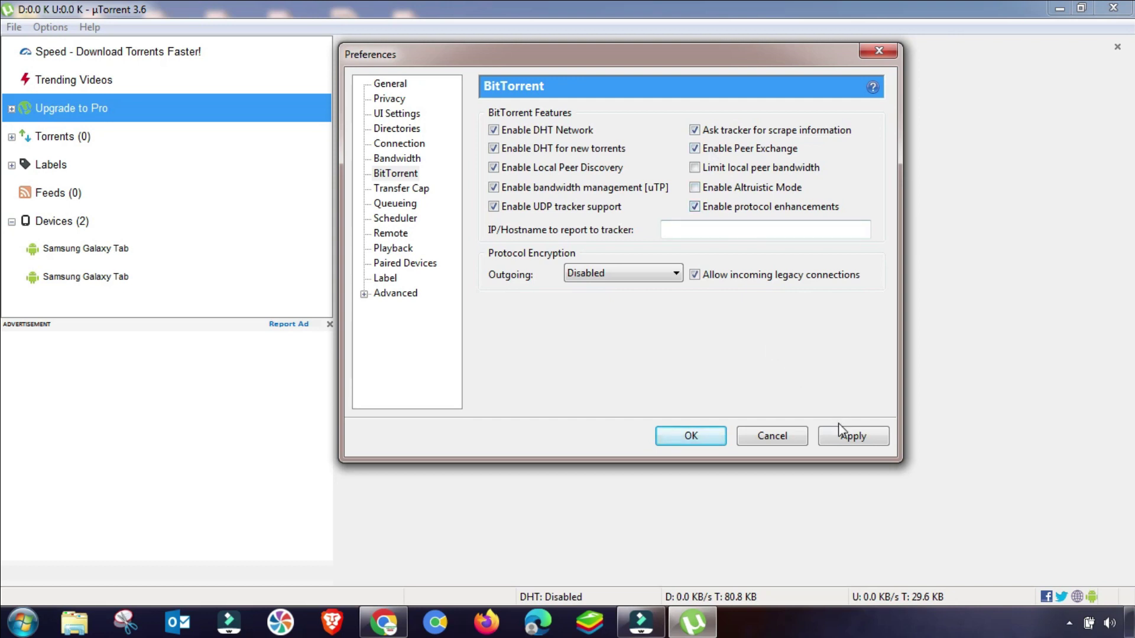
left_click(848, 439)
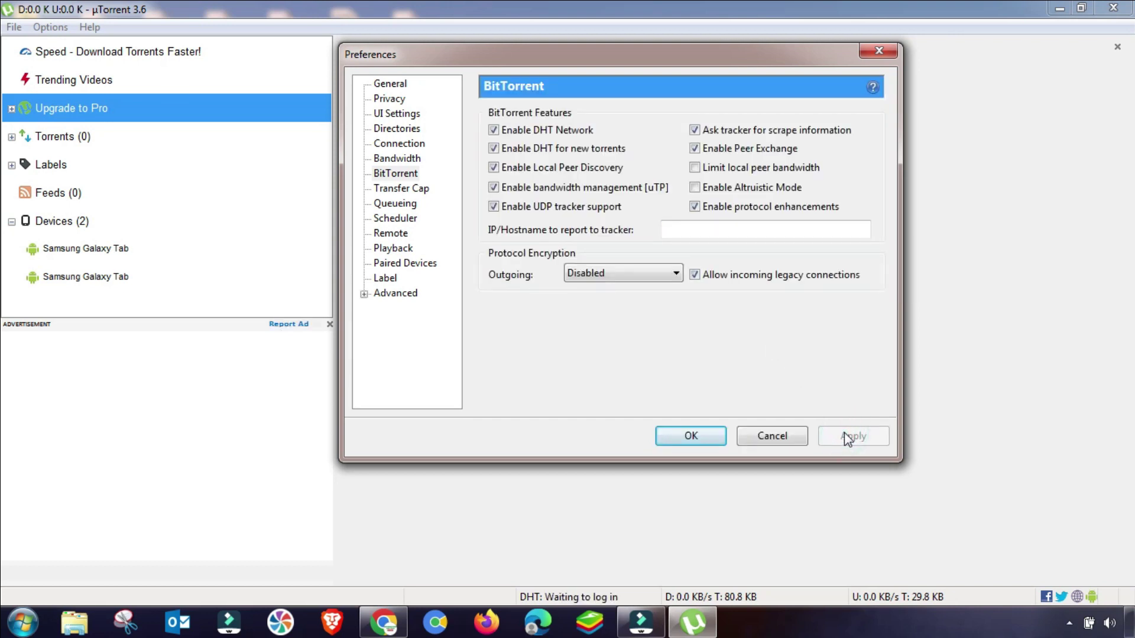
Untick Enable Transfer Cap, removing the 200 GB limit, and apply
left_click(398, 190)
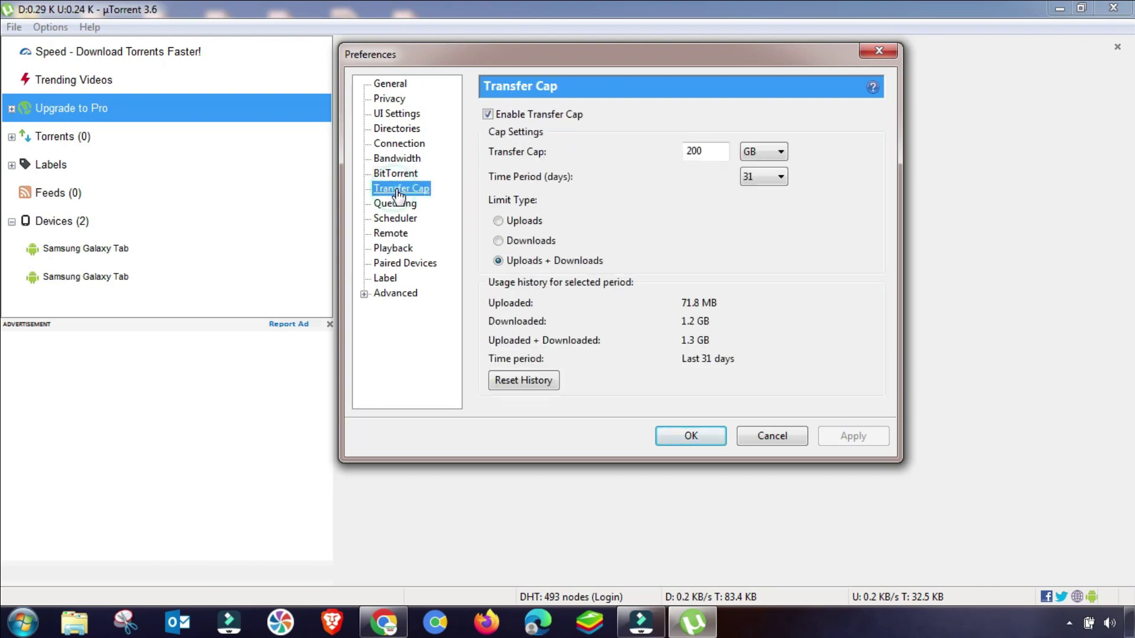
double_click(703, 153)
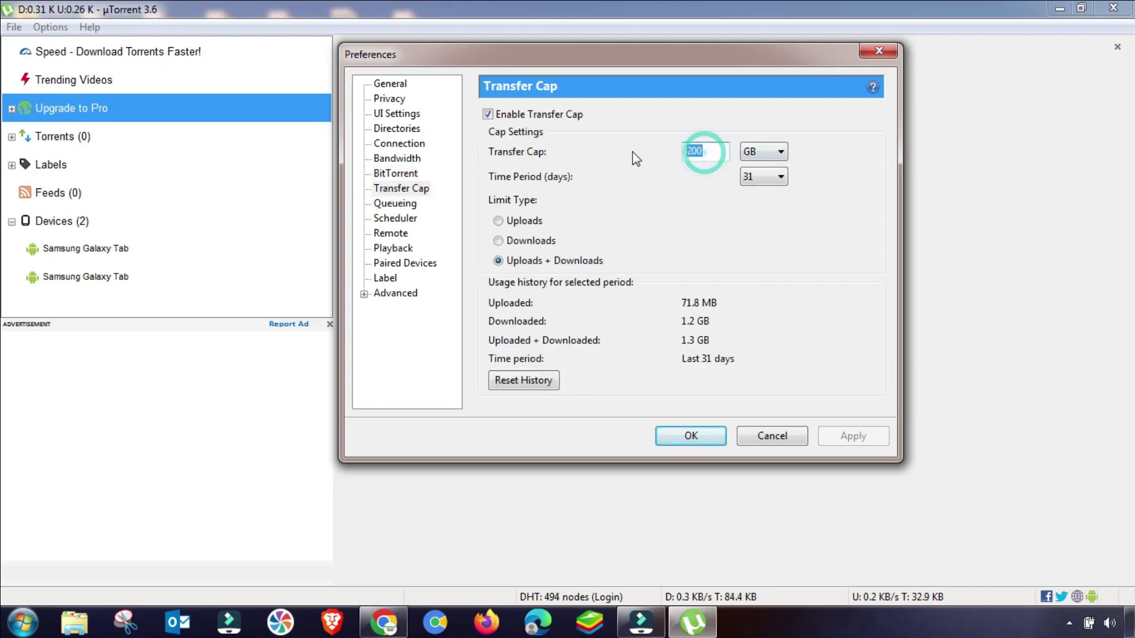
left_click(512, 114)
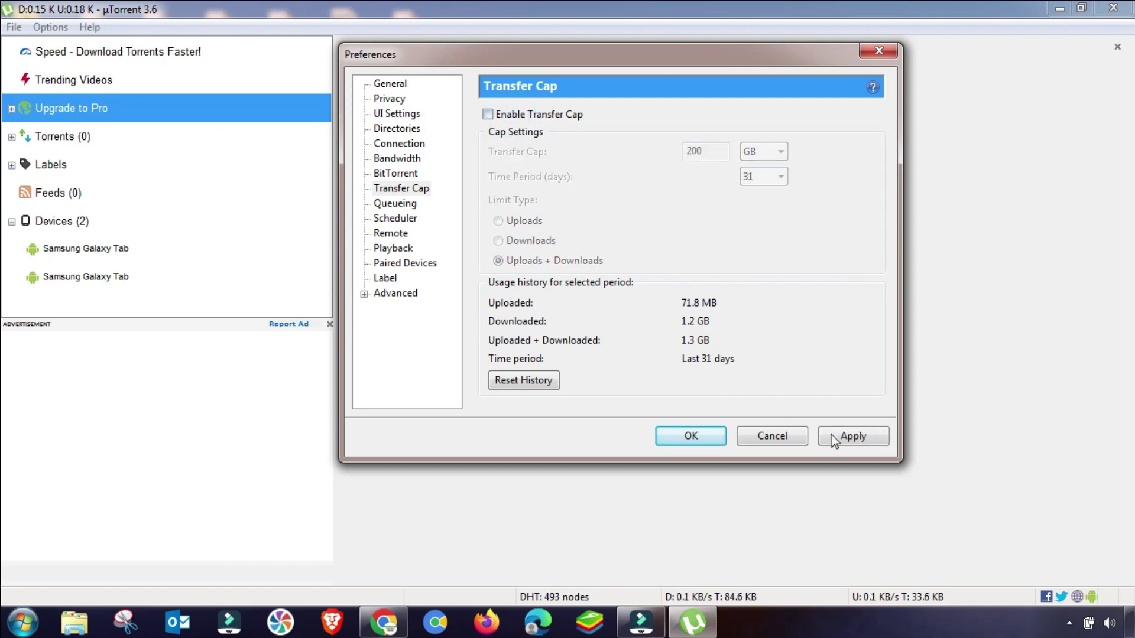
left_click(852, 437)
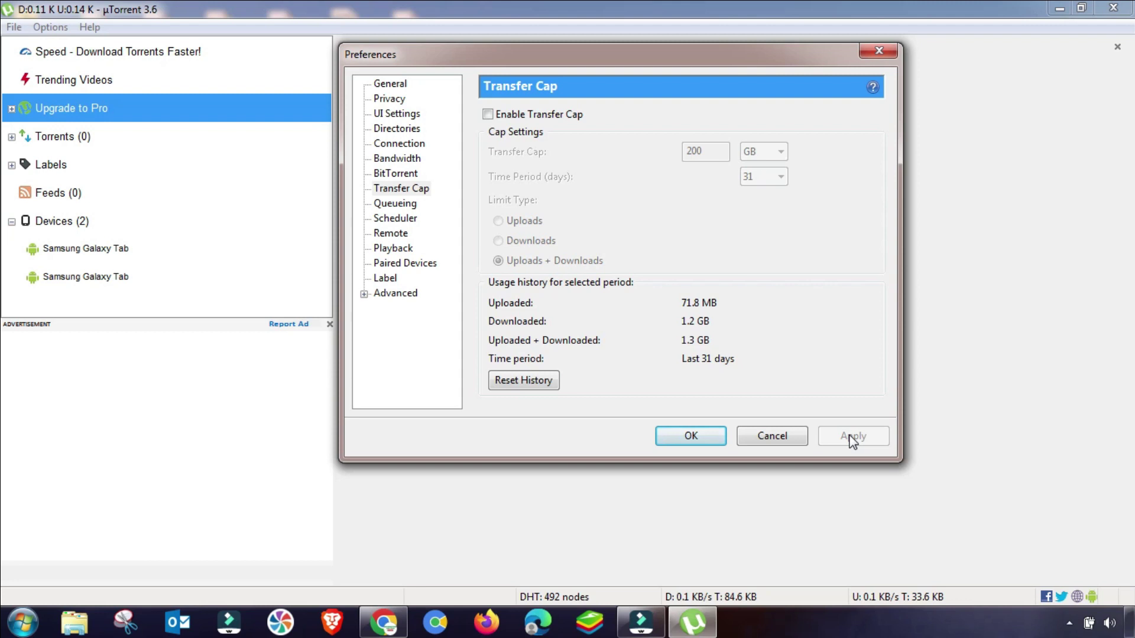
left_click(397, 208)
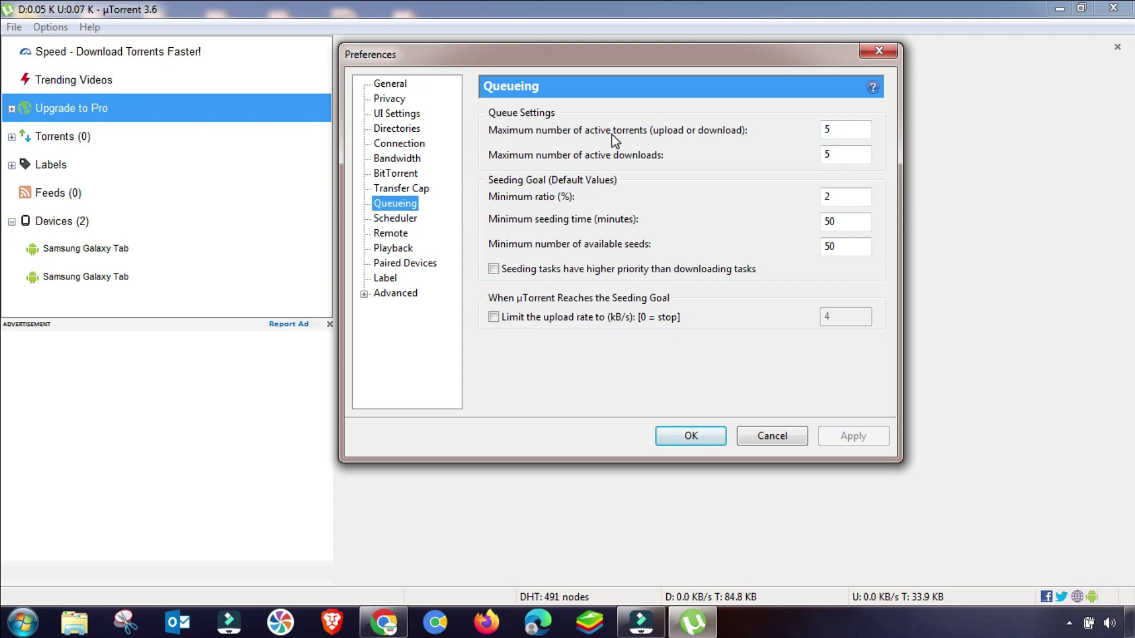
Set maximum active torrents to 3 and maximum active downloads to 1
double_click(825, 132)
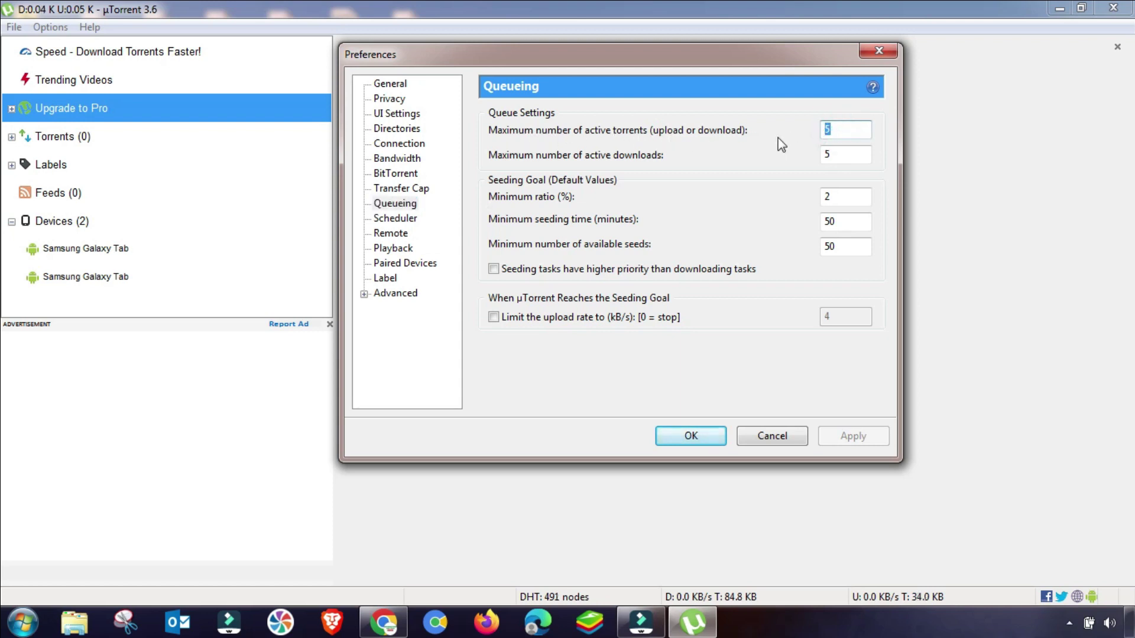
type("1")
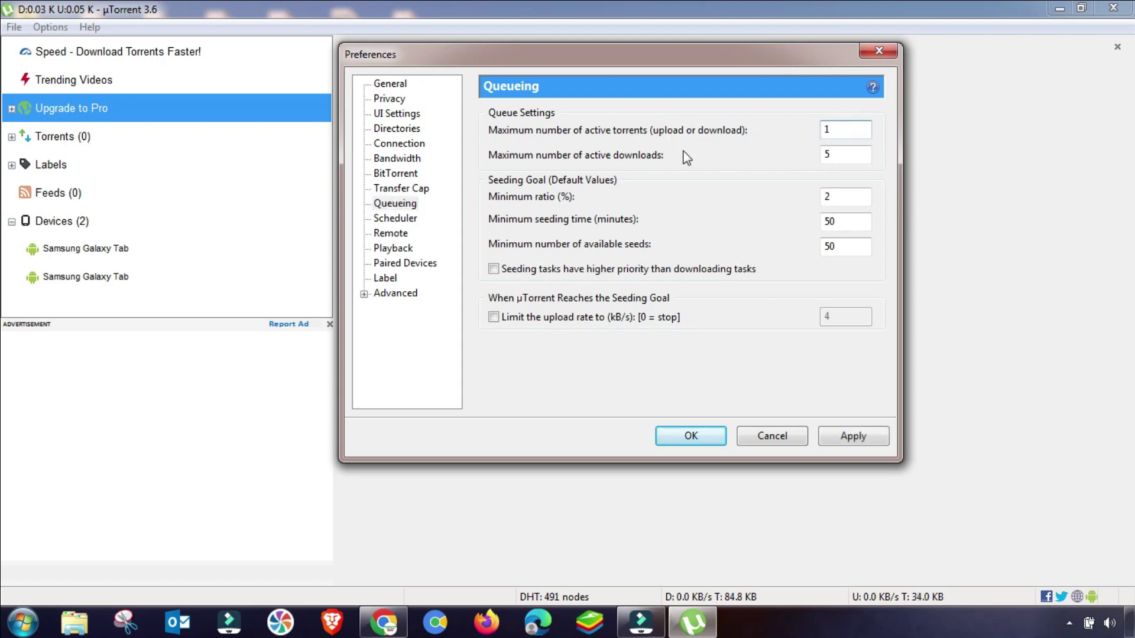
double_click(826, 154)
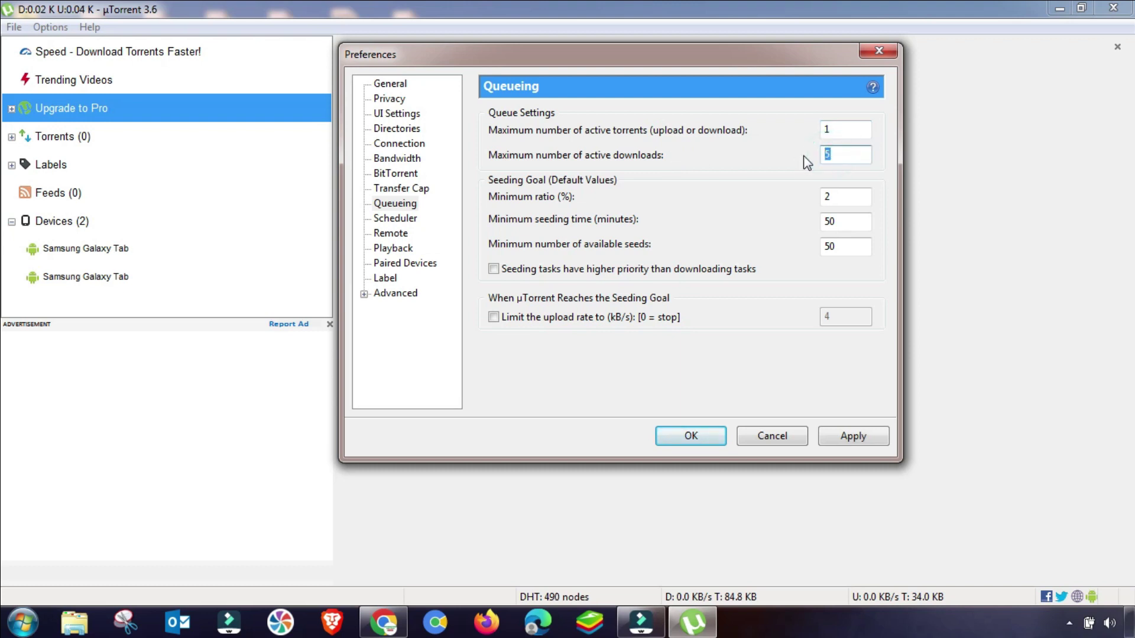
type("1")
double_click(830, 129)
type("3")
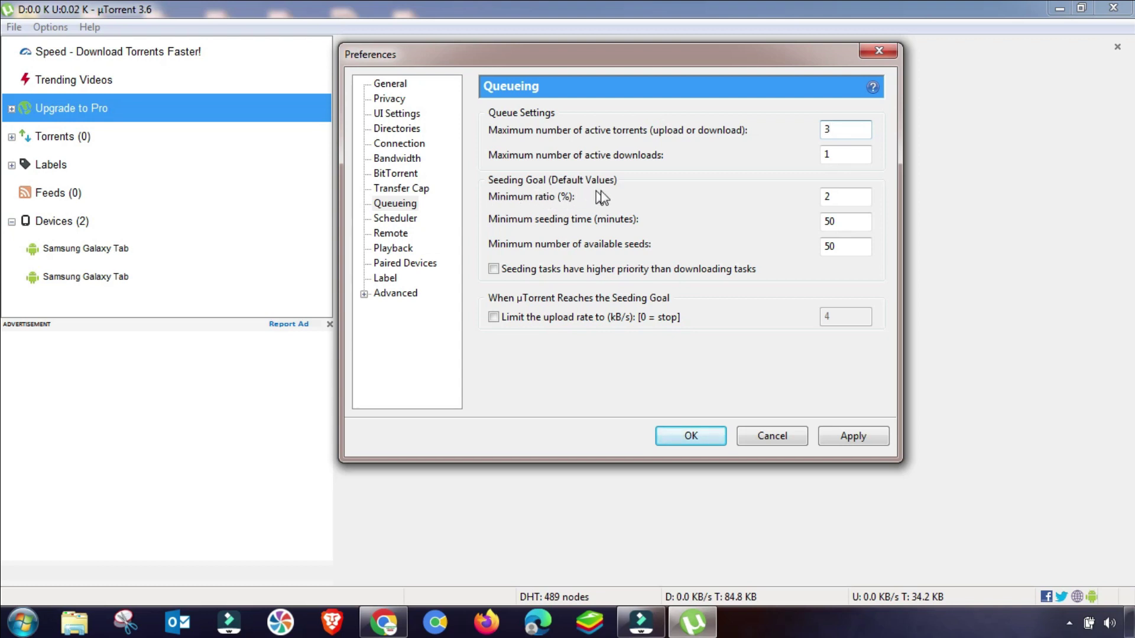
Set minimum seeding time to 3 minutes and available seeds from 50 to 3, then apply
double_click(838, 221)
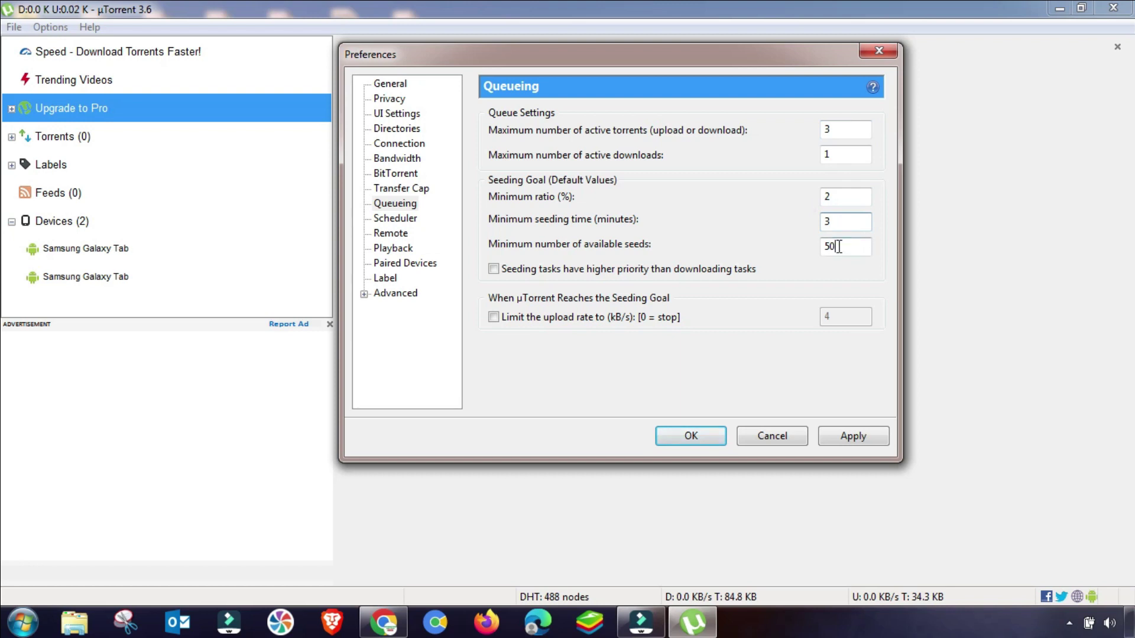
left_click_drag(839, 246, 805, 254)
type("3")
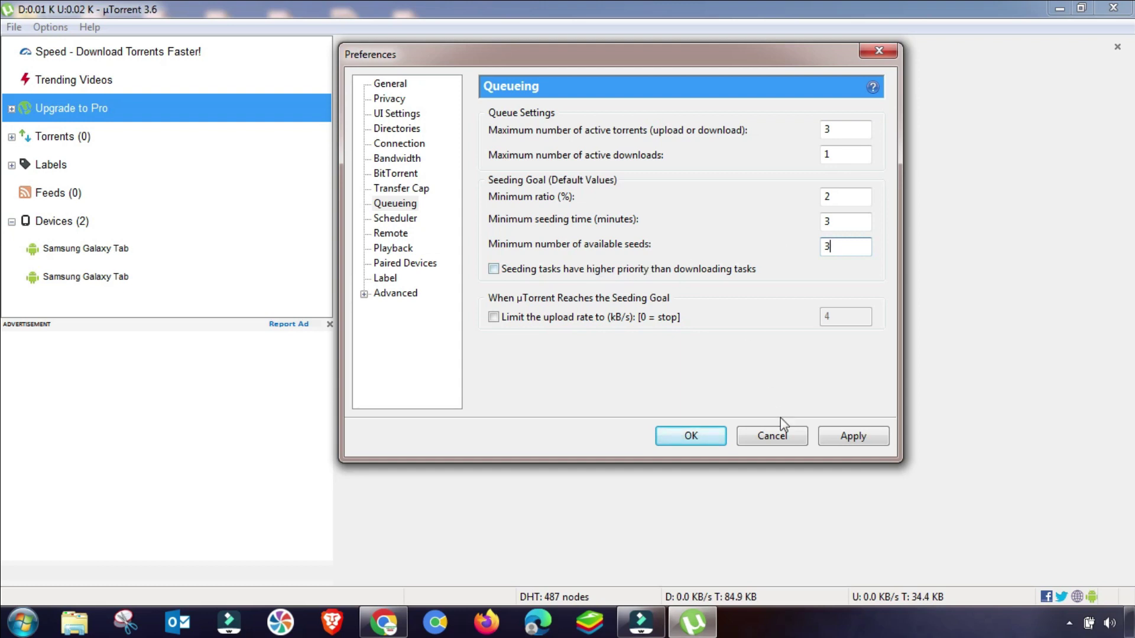
left_click(853, 437)
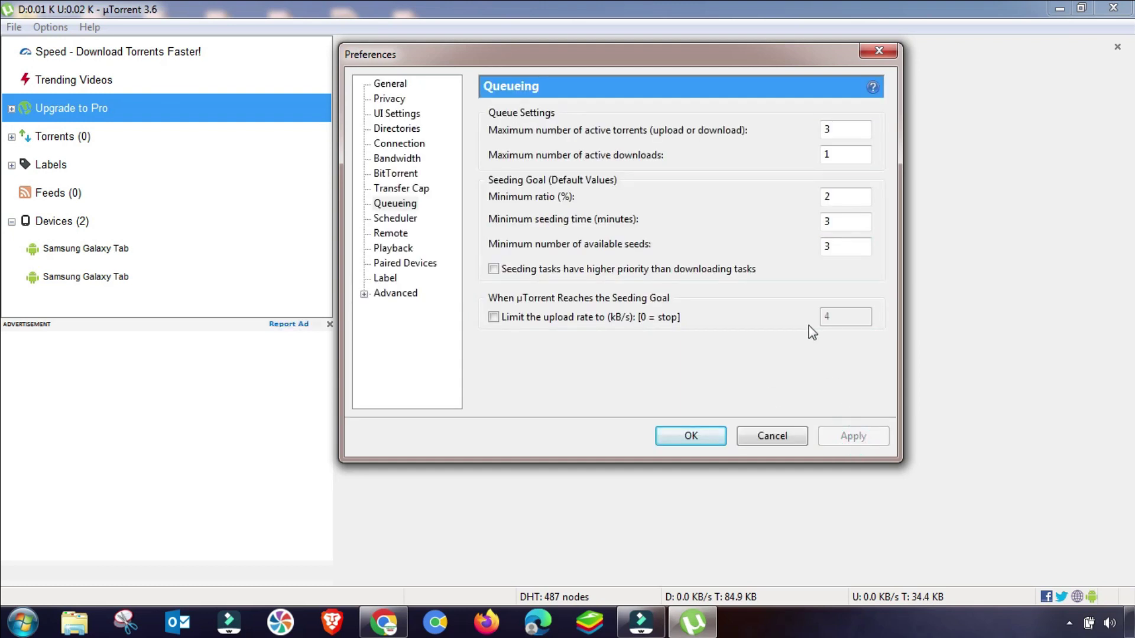
Untick Enable Scheduler, apply, and confirm remote access stays off on the Remote page
left_click(395, 219)
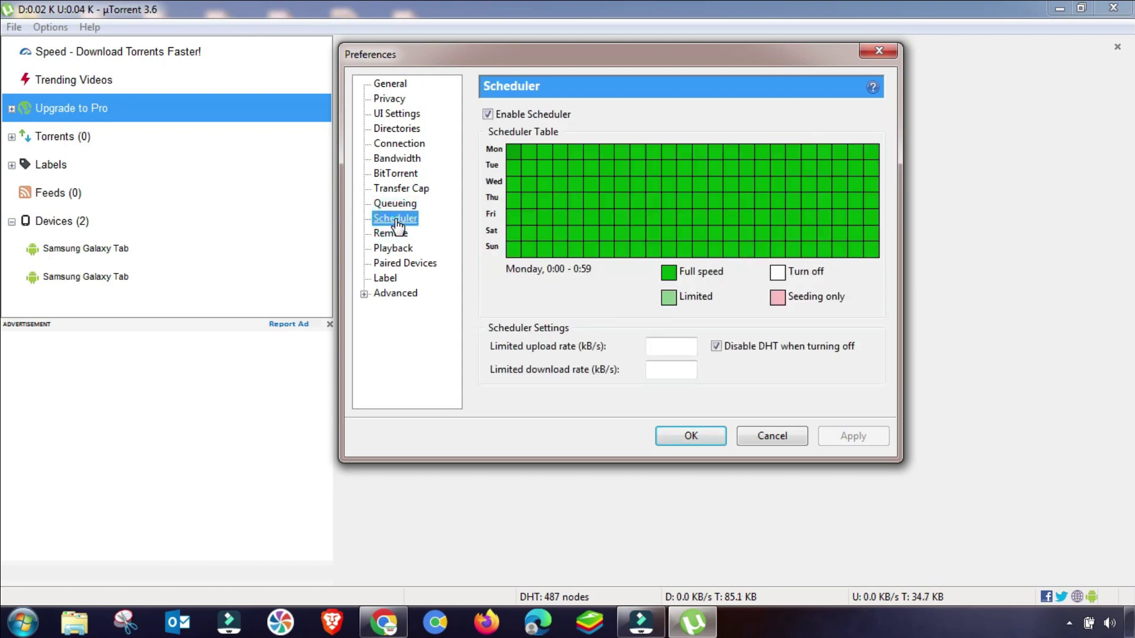
left_click(509, 117)
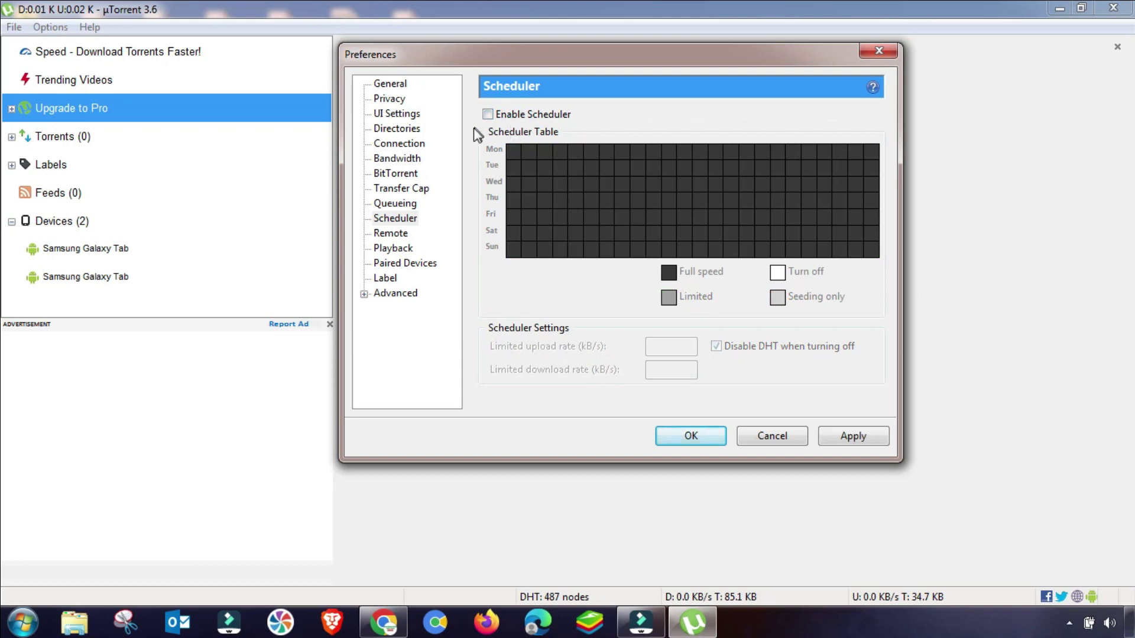
left_click(855, 441)
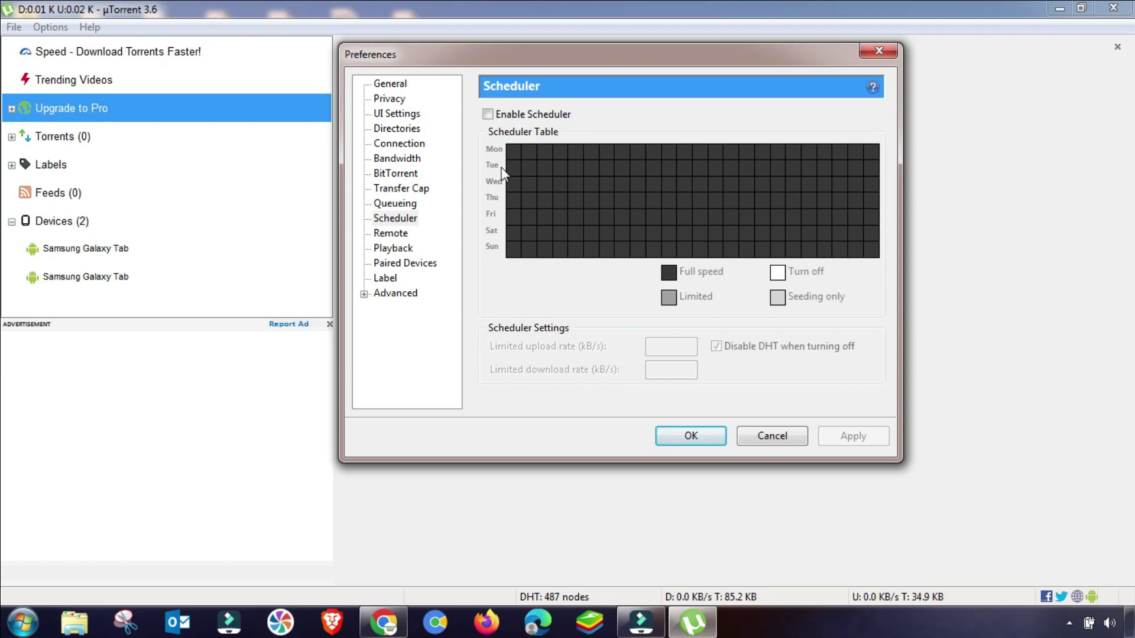
left_click(393, 235)
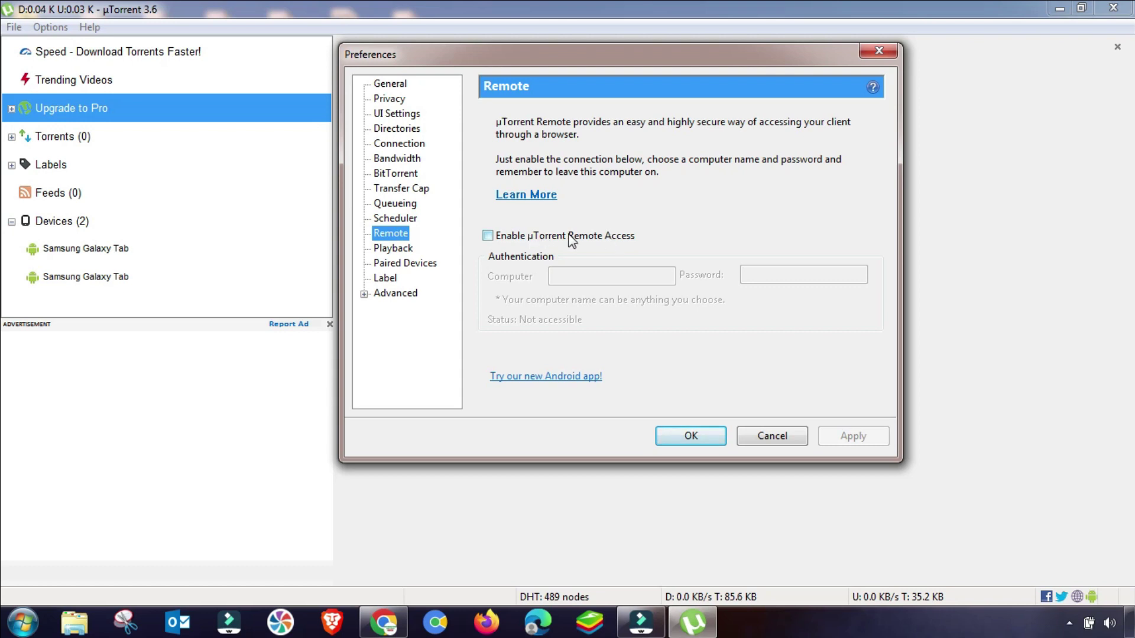
Toggle remote access on and back off, then apply the setting
left_click(493, 236)
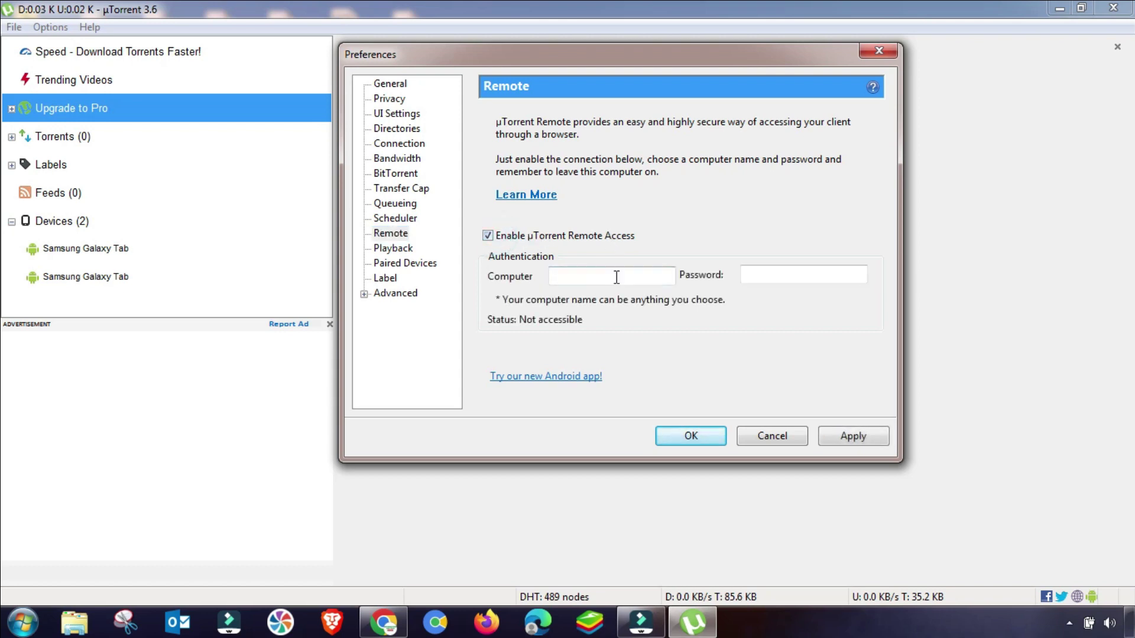
left_click(497, 239)
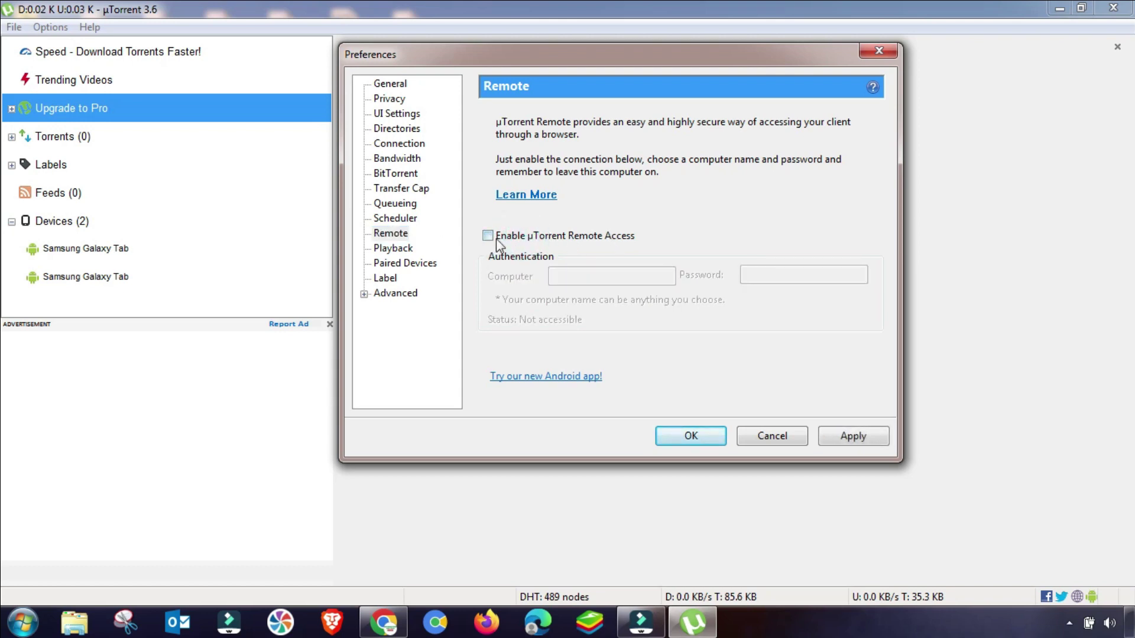
left_click(858, 437)
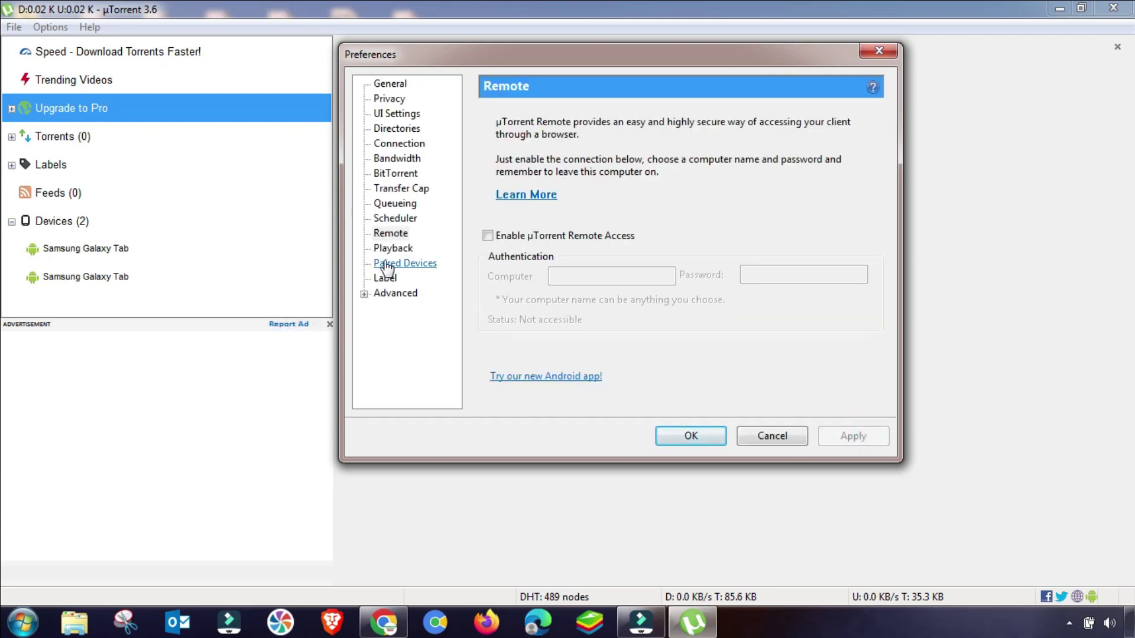
Step through the Playback, Paired Devices and Label pages to reach Advanced
left_click(393, 251)
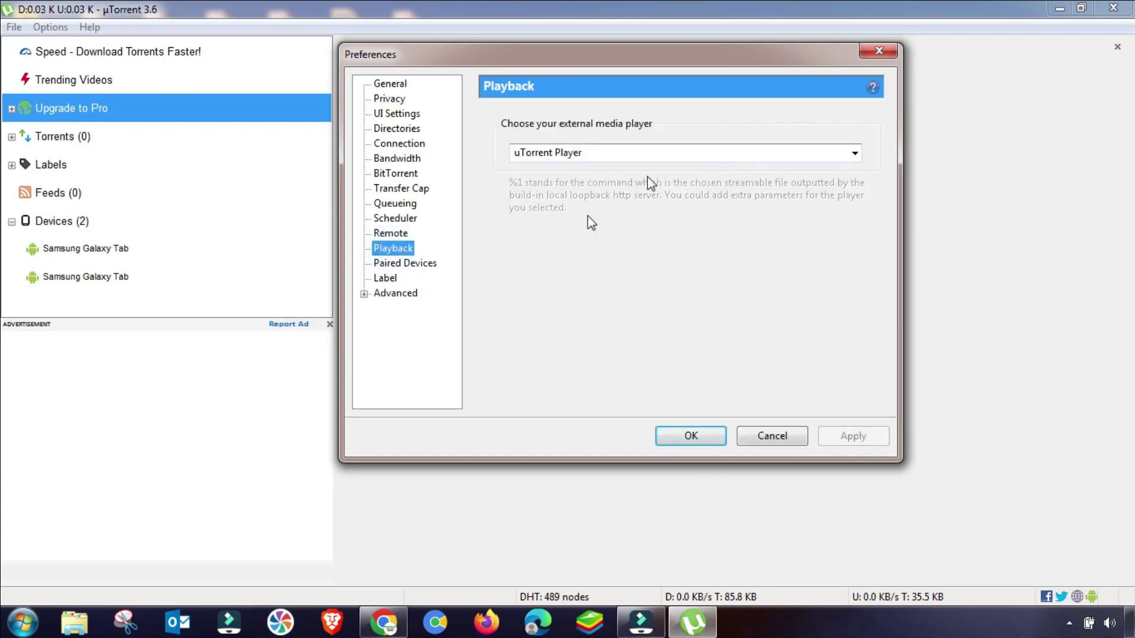
left_click(419, 268)
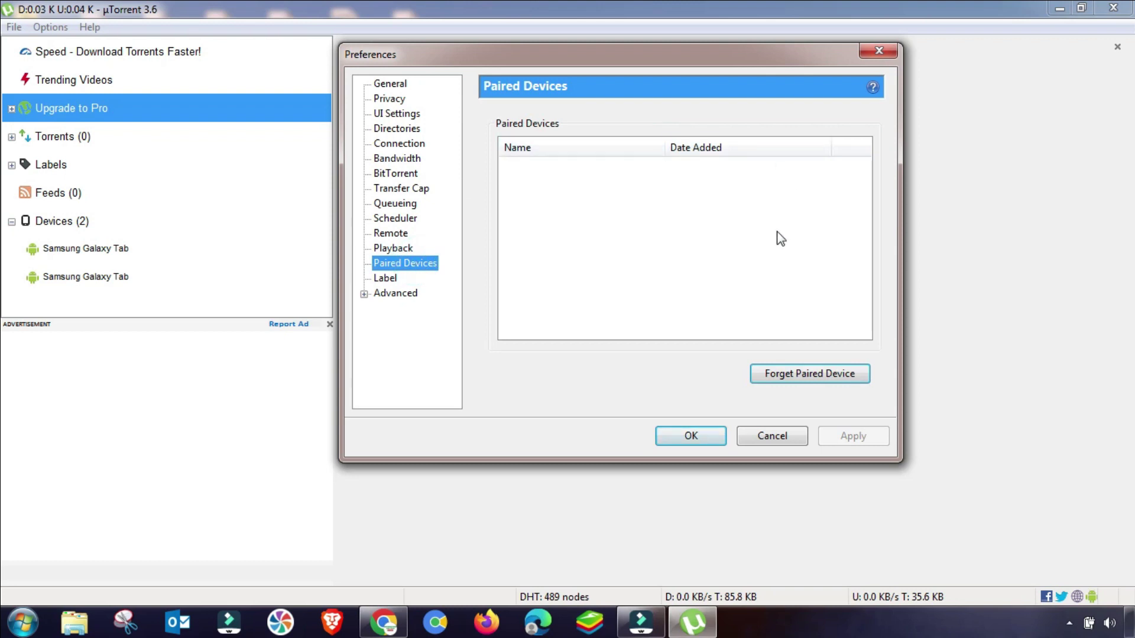
left_click(382, 279)
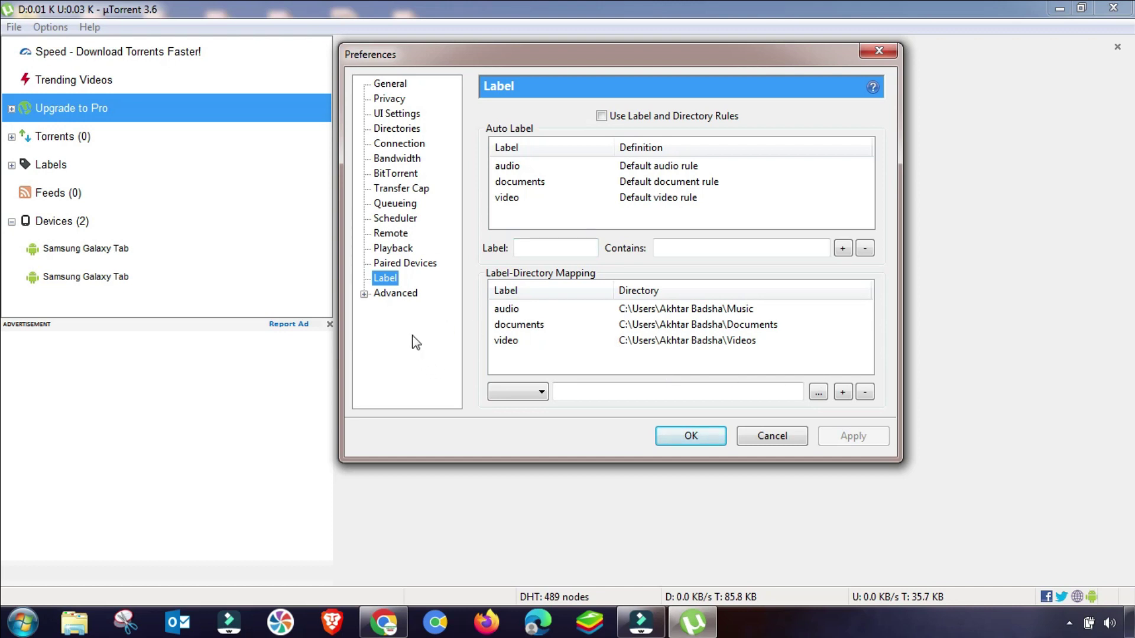
left_click(394, 296)
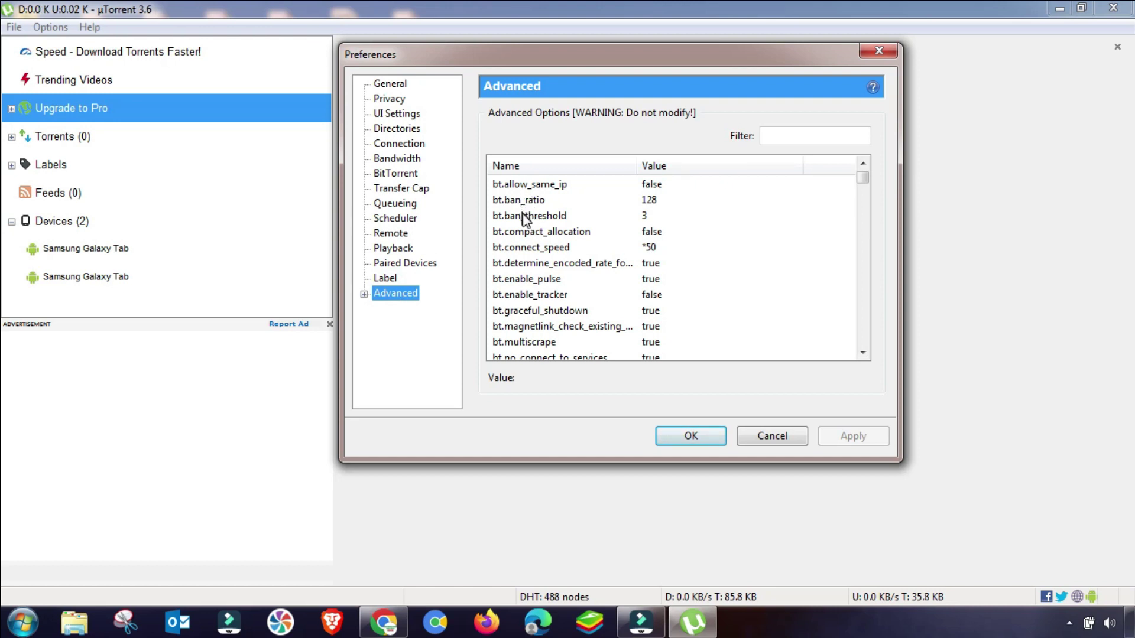
Change bt.connect_speed from its default 50 to 90
left_click(528, 252)
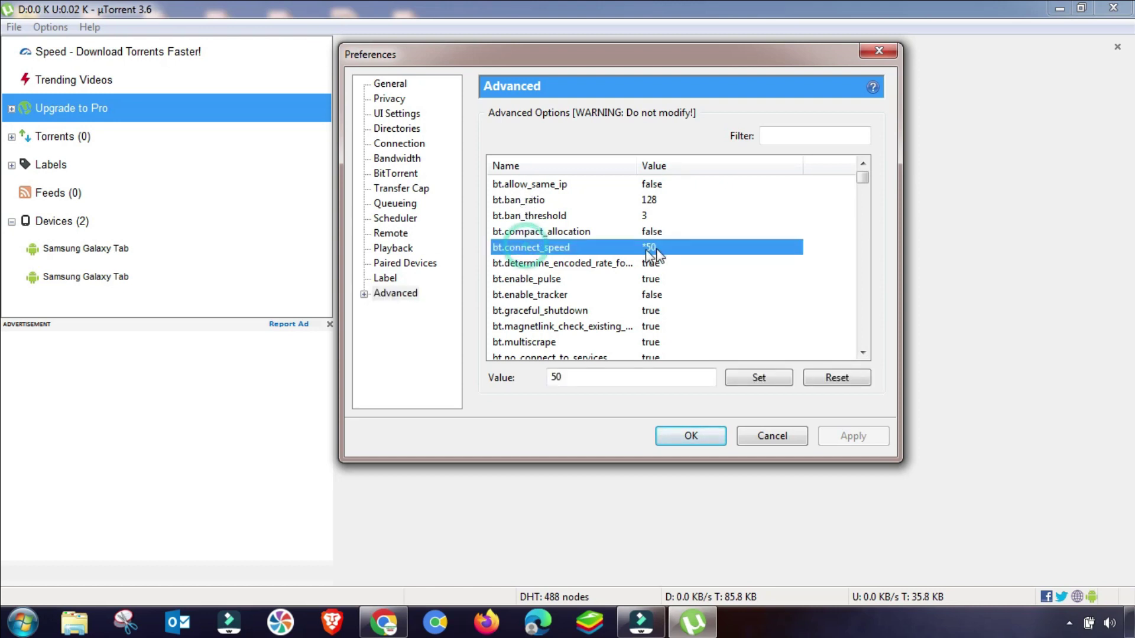
double_click(588, 377)
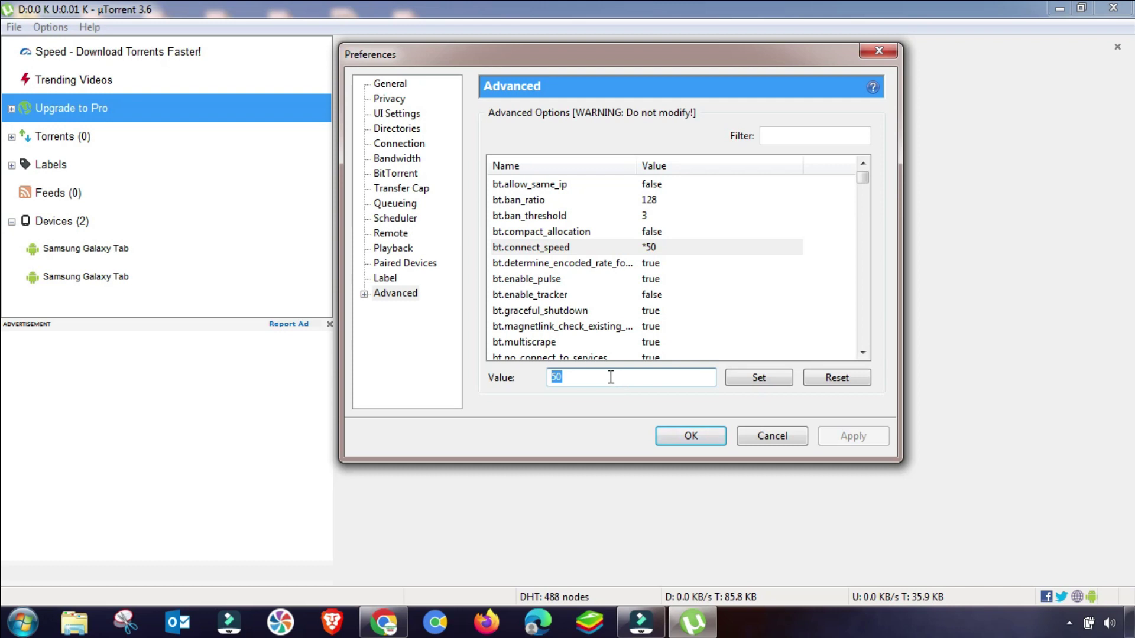
type("8")
left_click(760, 381)
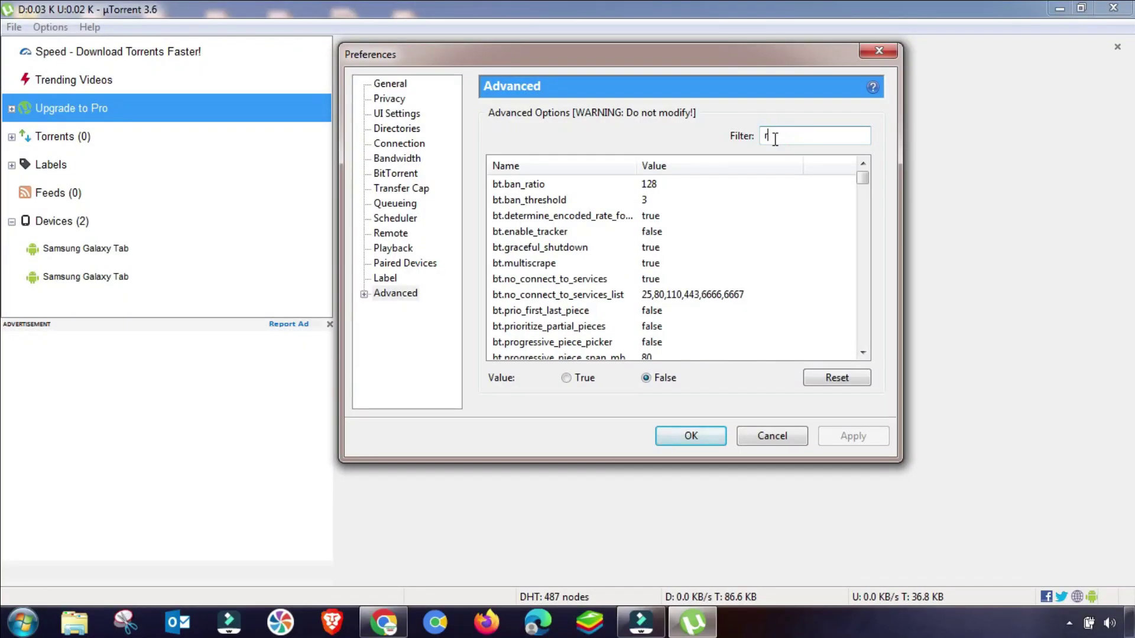
Filter for rss, change rss.update_interval from 300 to 500, and save with OK
type("ss")
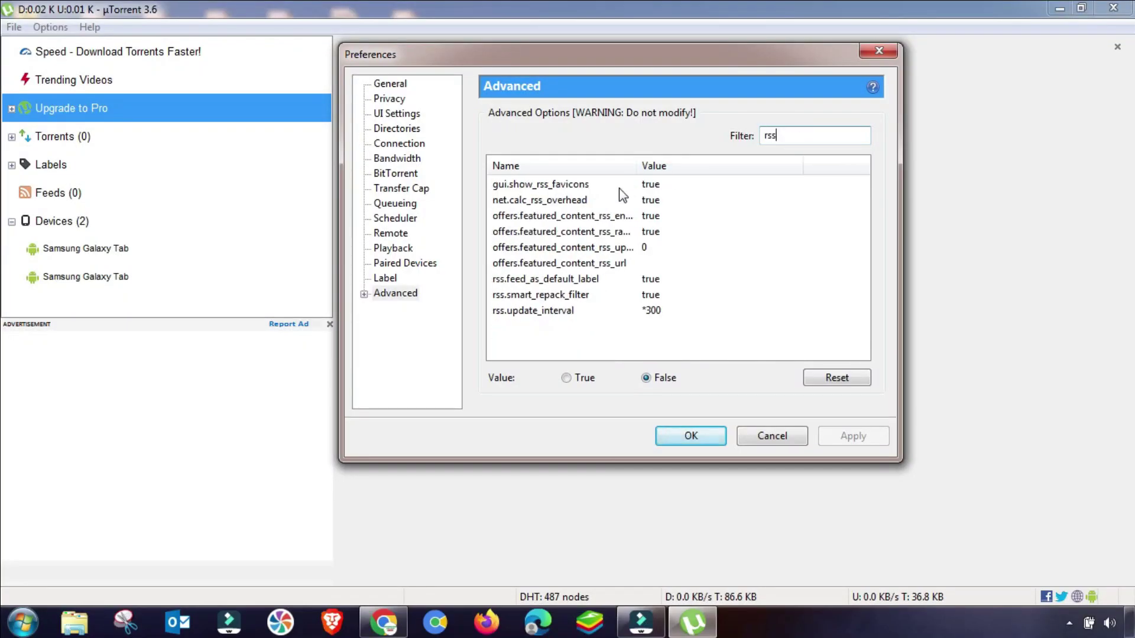
left_click(543, 310)
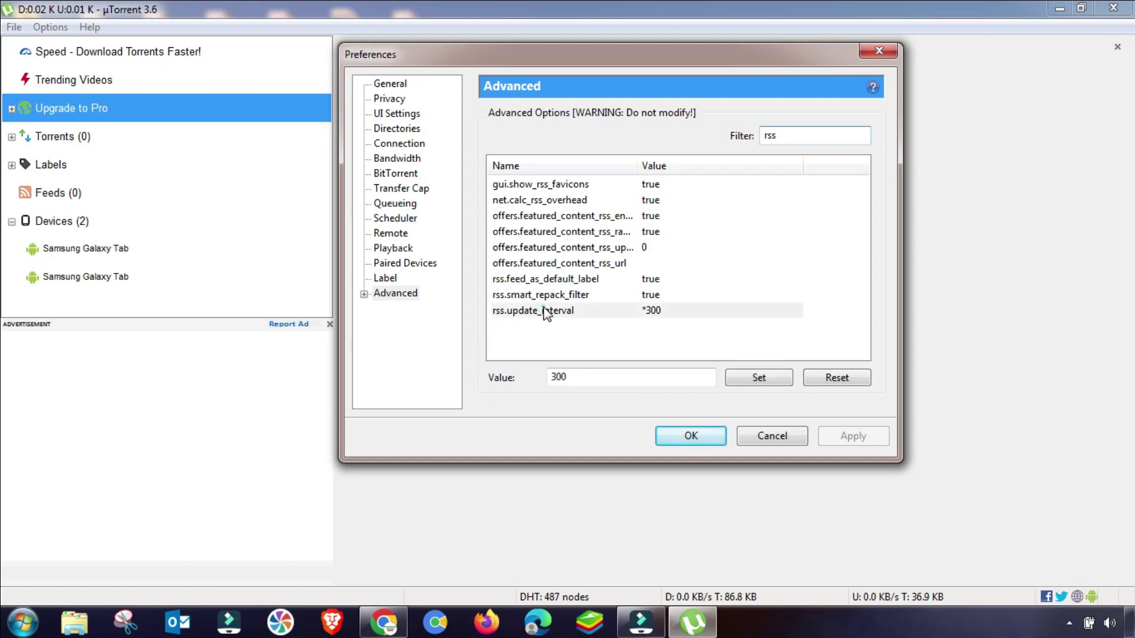
left_click(547, 313)
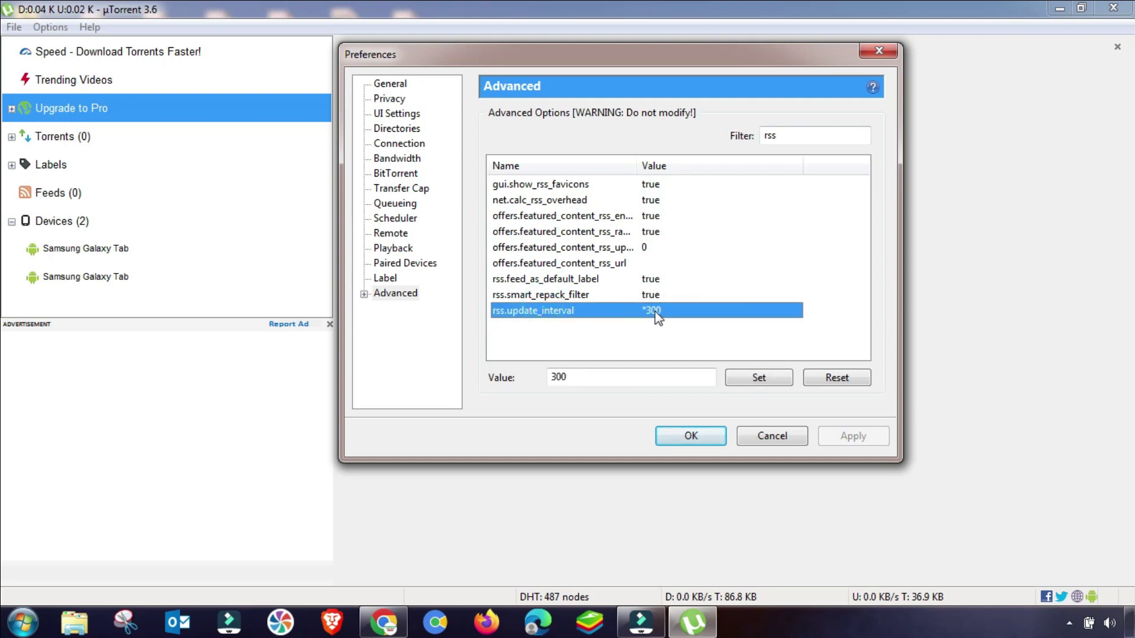
double_click(577, 378)
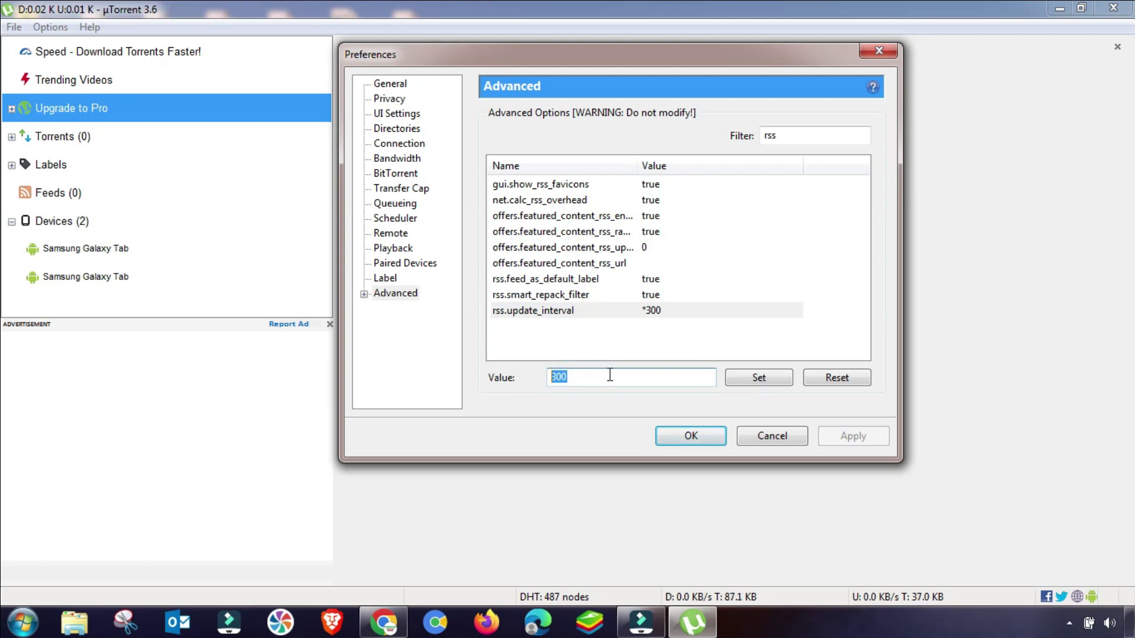
type("5")
left_click(775, 382)
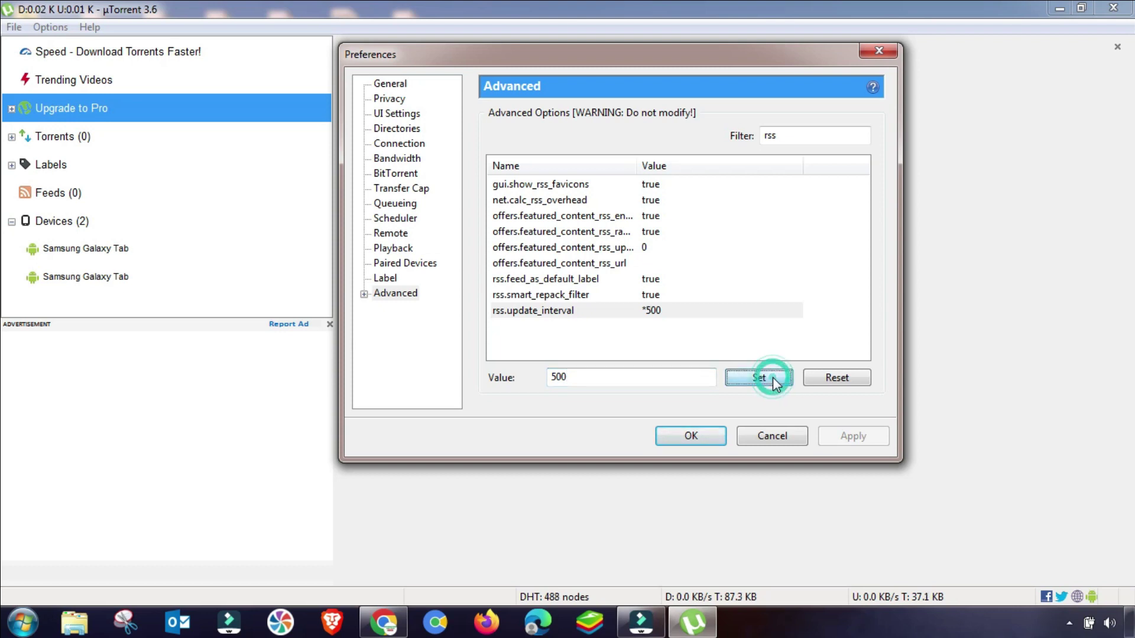
left_click(708, 438)
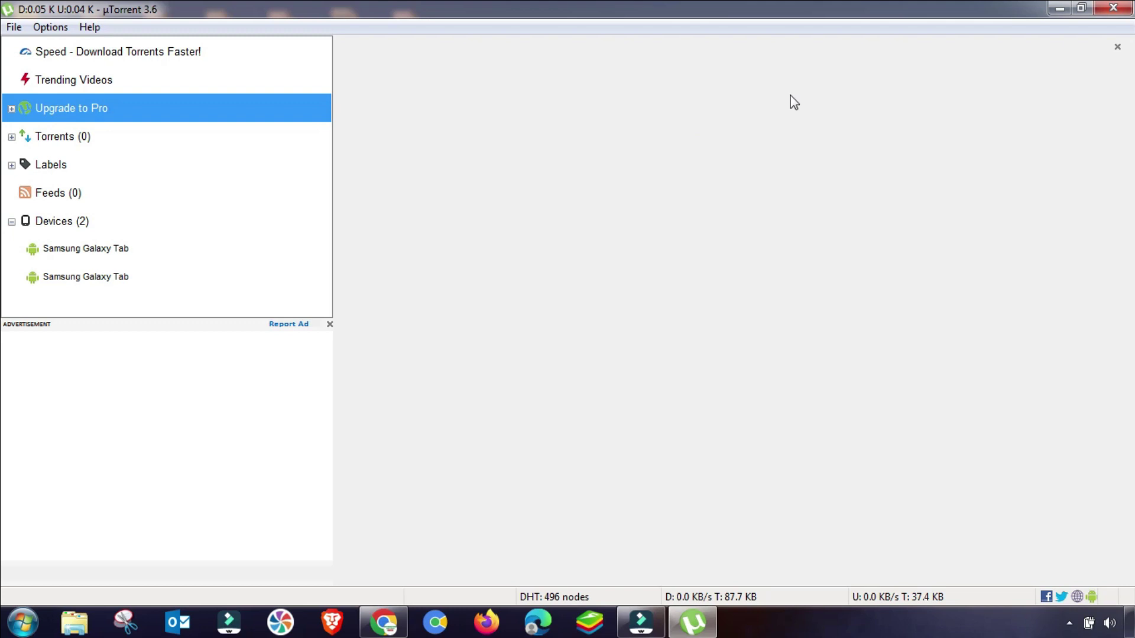
Close the µTorrent main window and refresh the desktop
left_click(1114, 11)
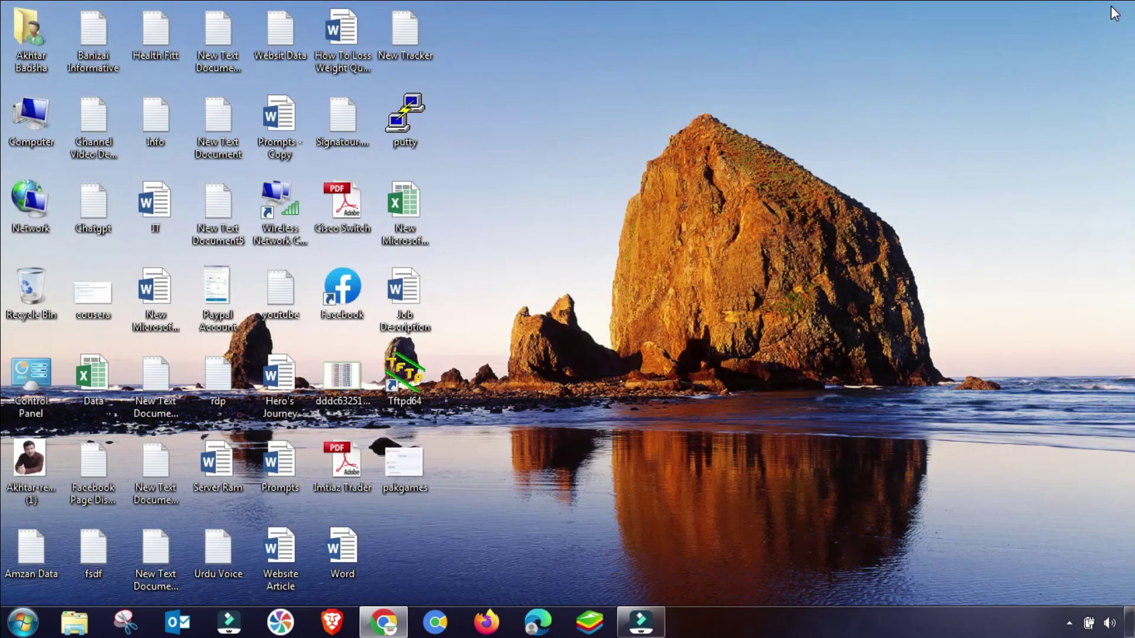
right_click(875, 120)
left_click(901, 164)
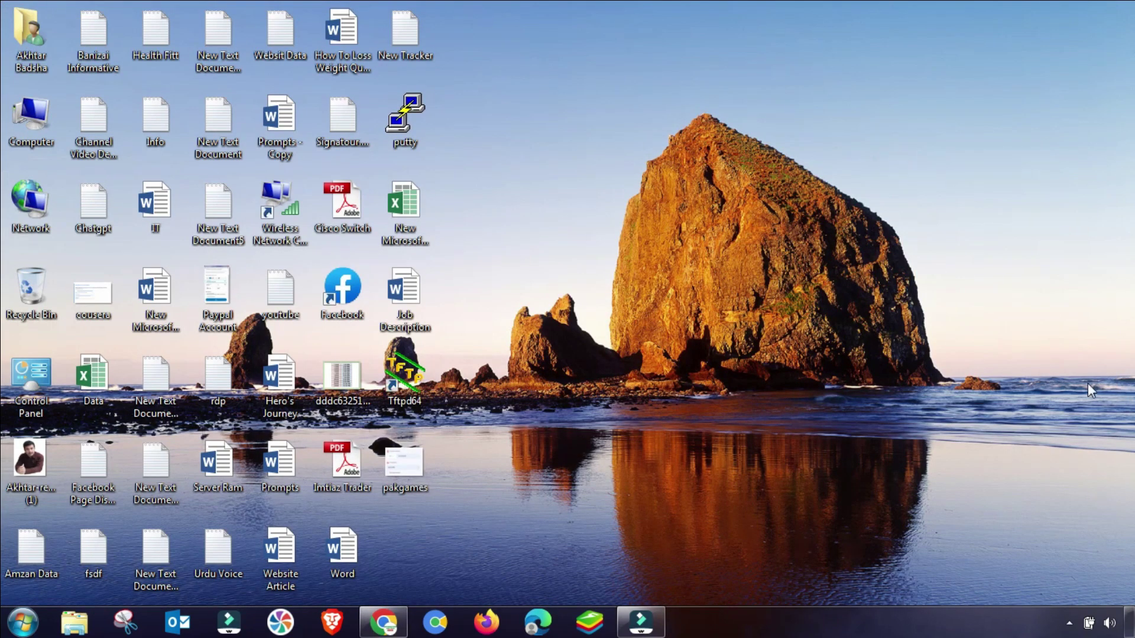
Exit µTorrent from its system tray icon and confirm the exit prompt
left_click(1070, 621)
right_click(1070, 543)
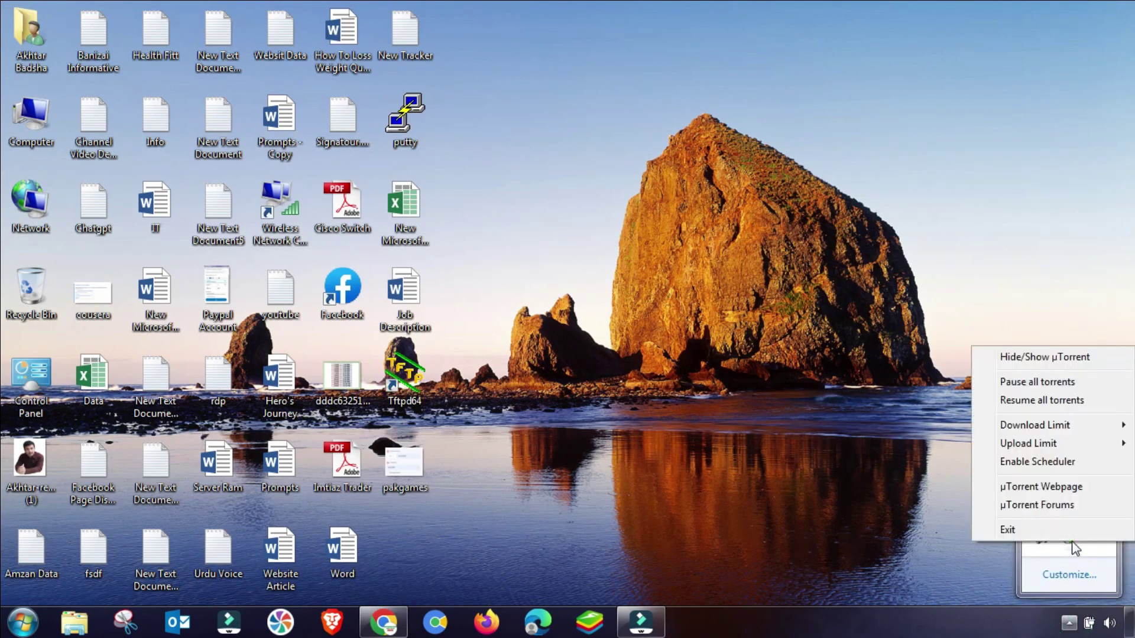
left_click(1027, 531)
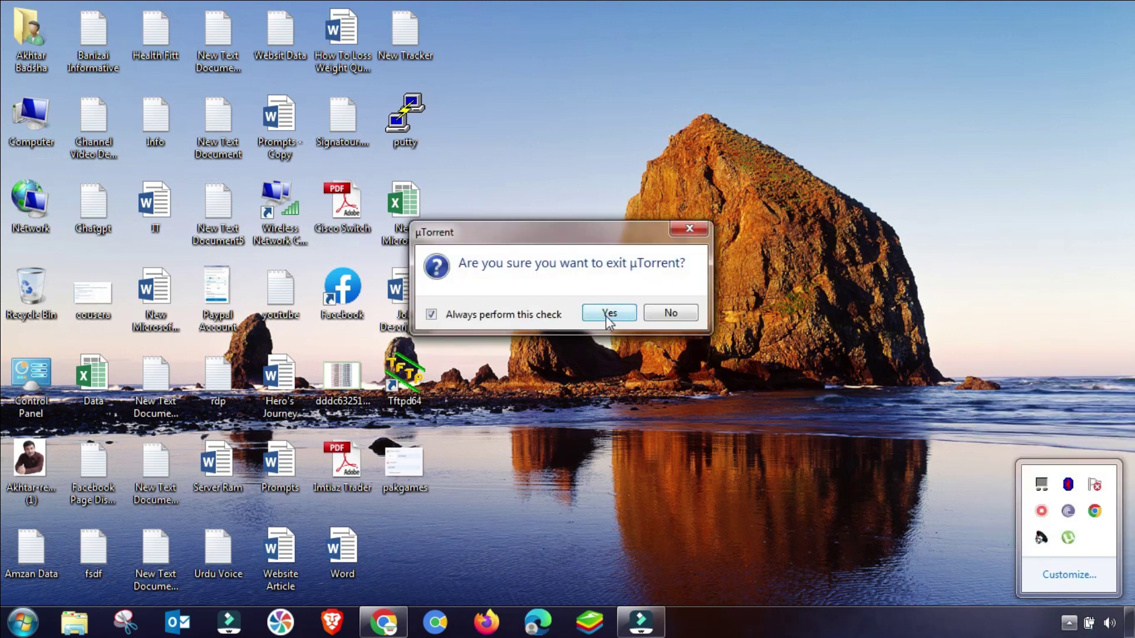
left_click(605, 313)
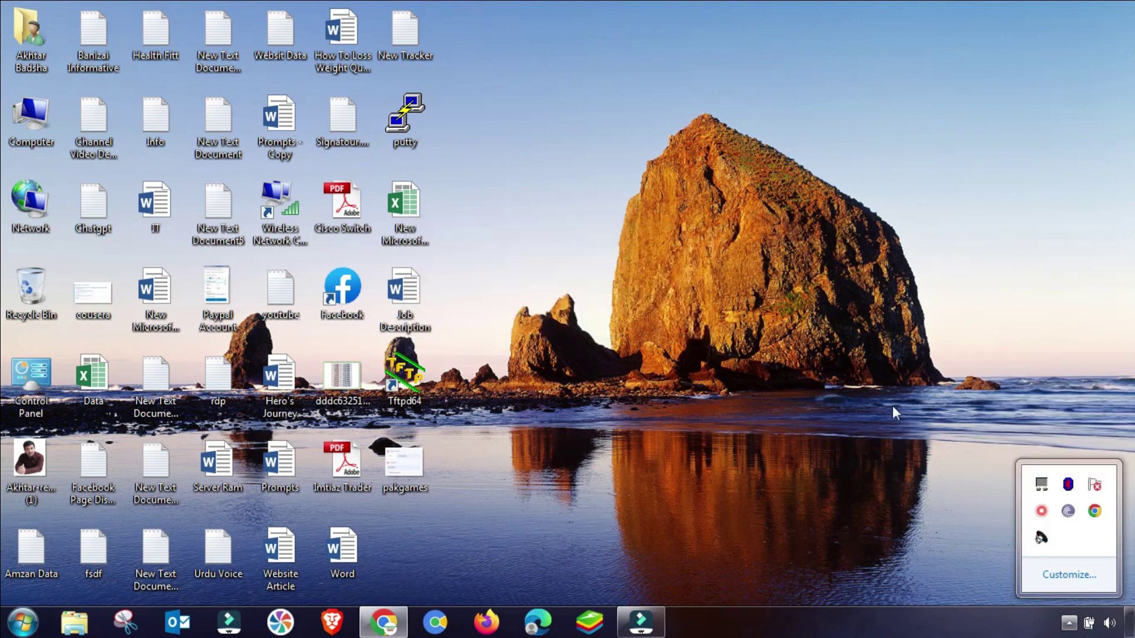
left_click(1069, 624)
Launch µTorrent from All Programs with Run as administrator
left_click(23, 622)
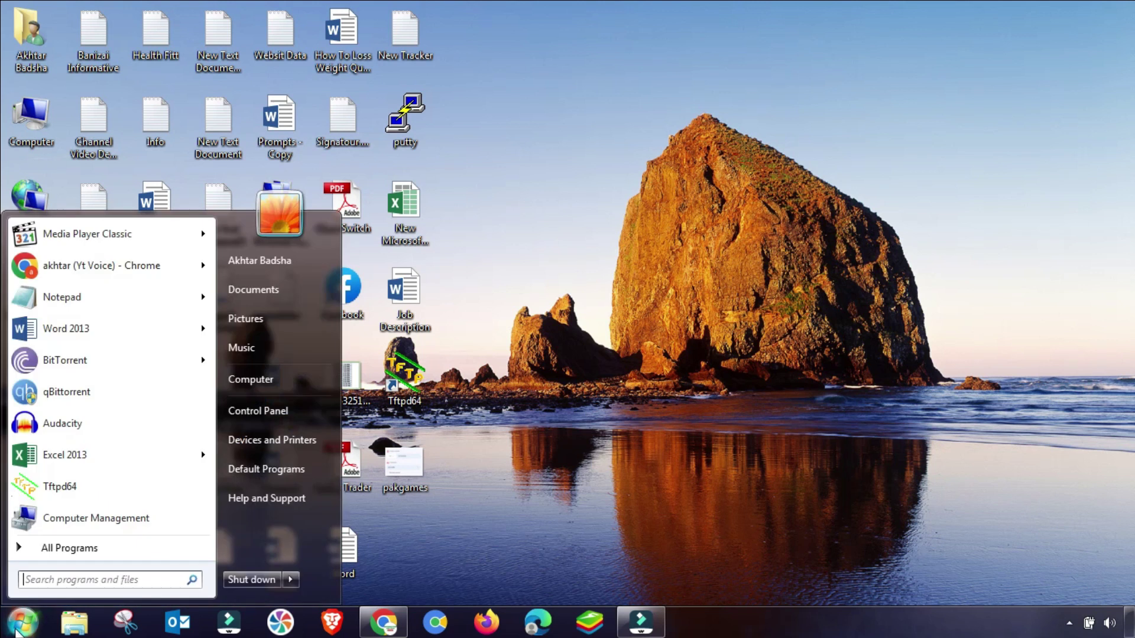
left_click(48, 549)
scroll(95, 355, "down", 10)
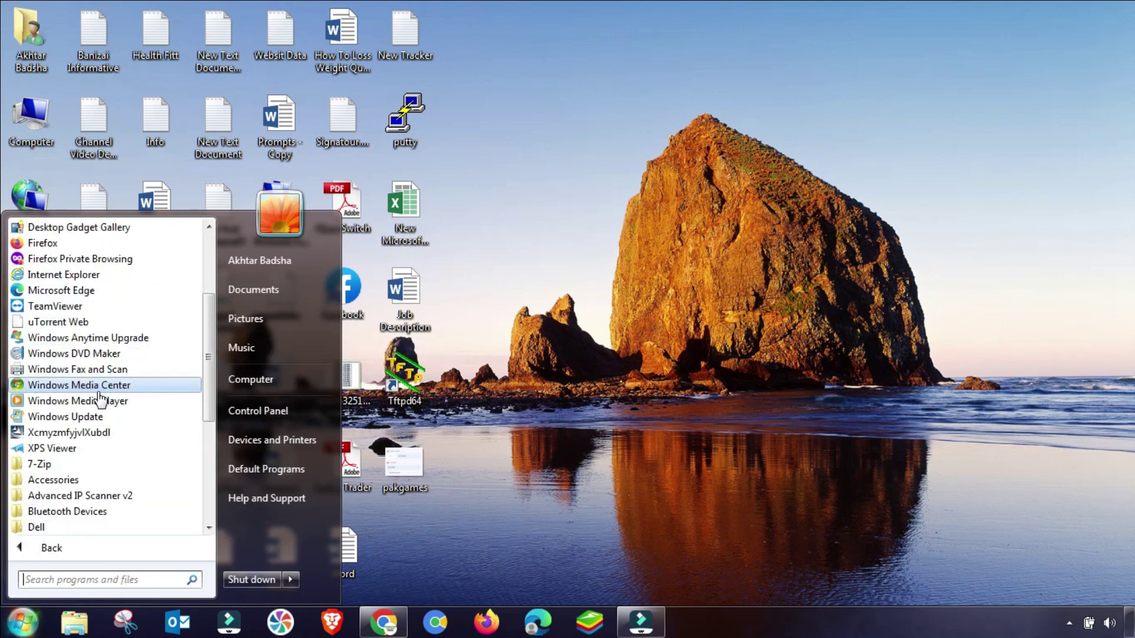
scroll(88, 396, "up", 4)
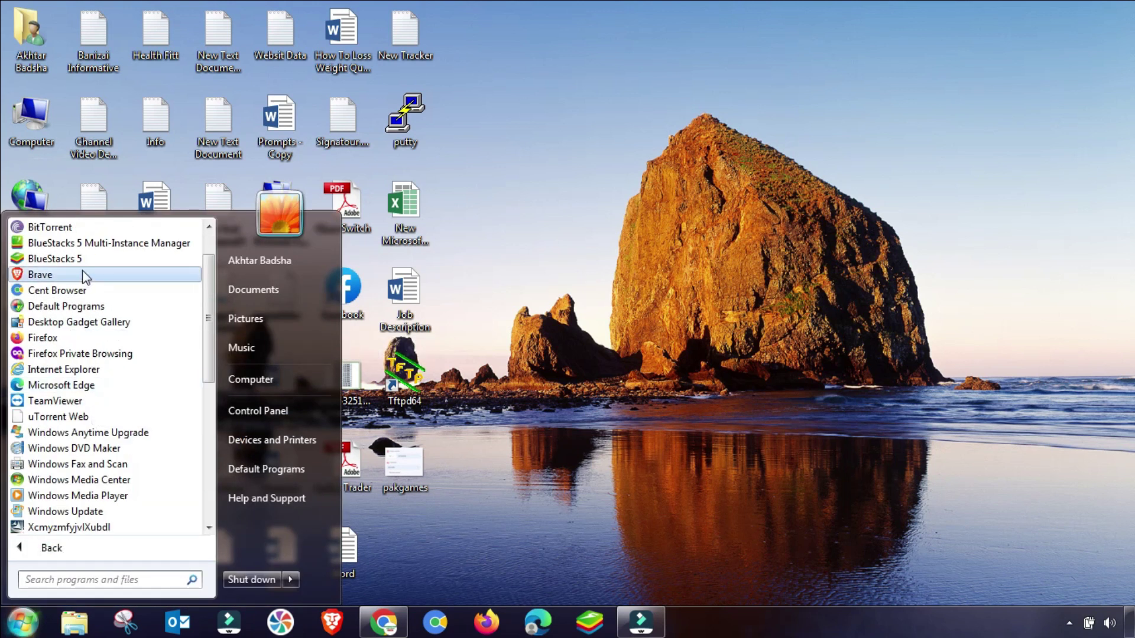
scroll(83, 271, "up", 1)
right_click(39, 228)
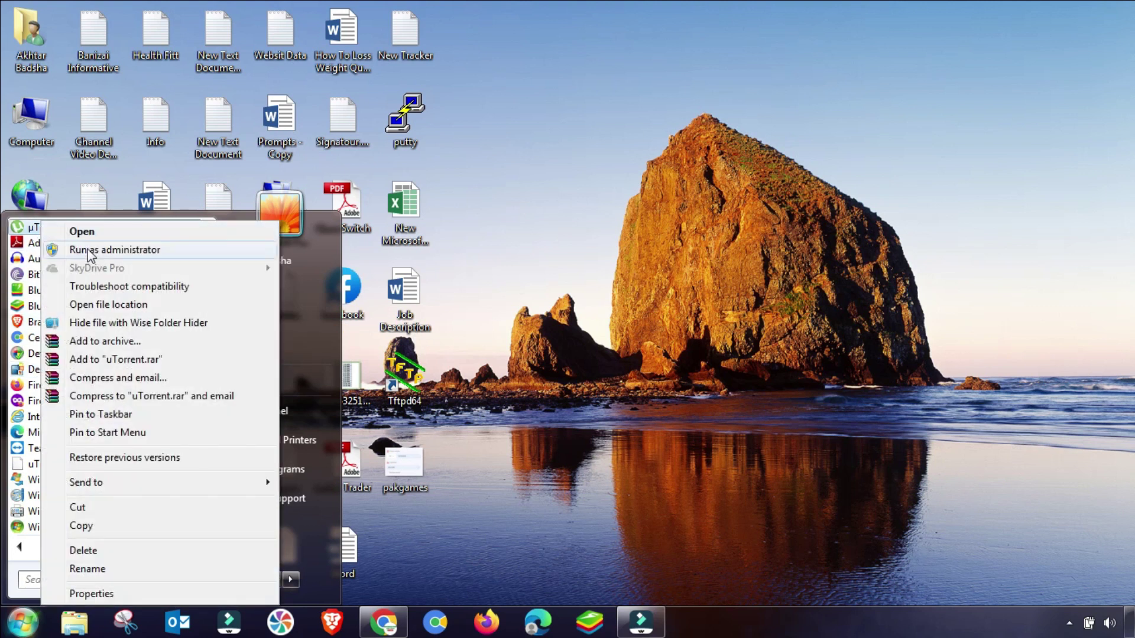
left_click(91, 252)
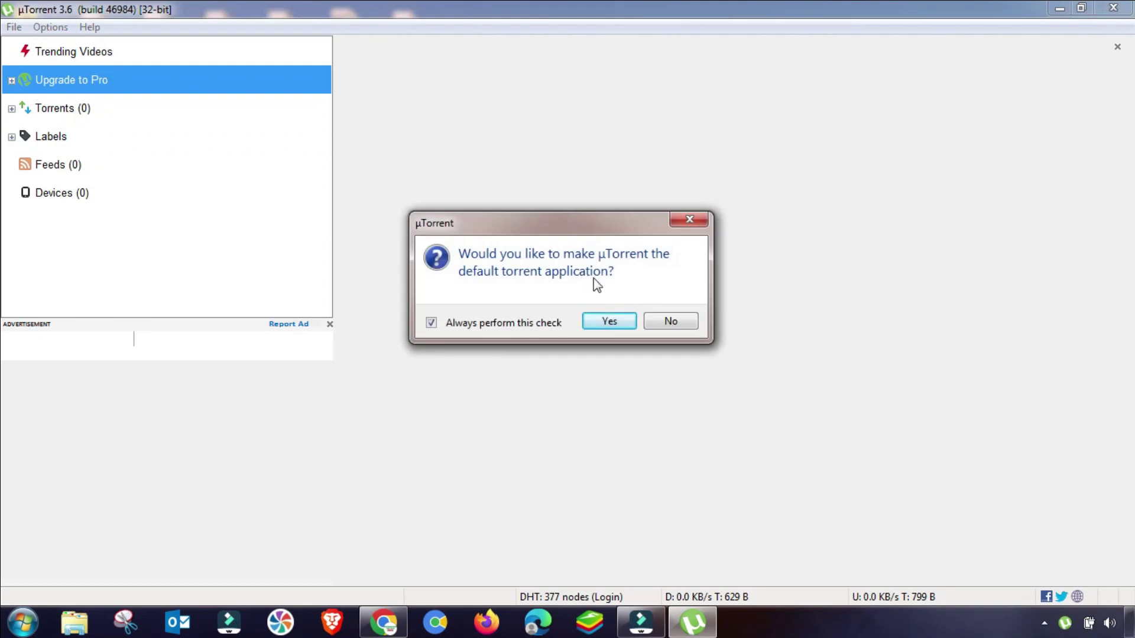
Decline the default-app prompt and add the Office .torrent file through File > Add Torrent
left_click(669, 324)
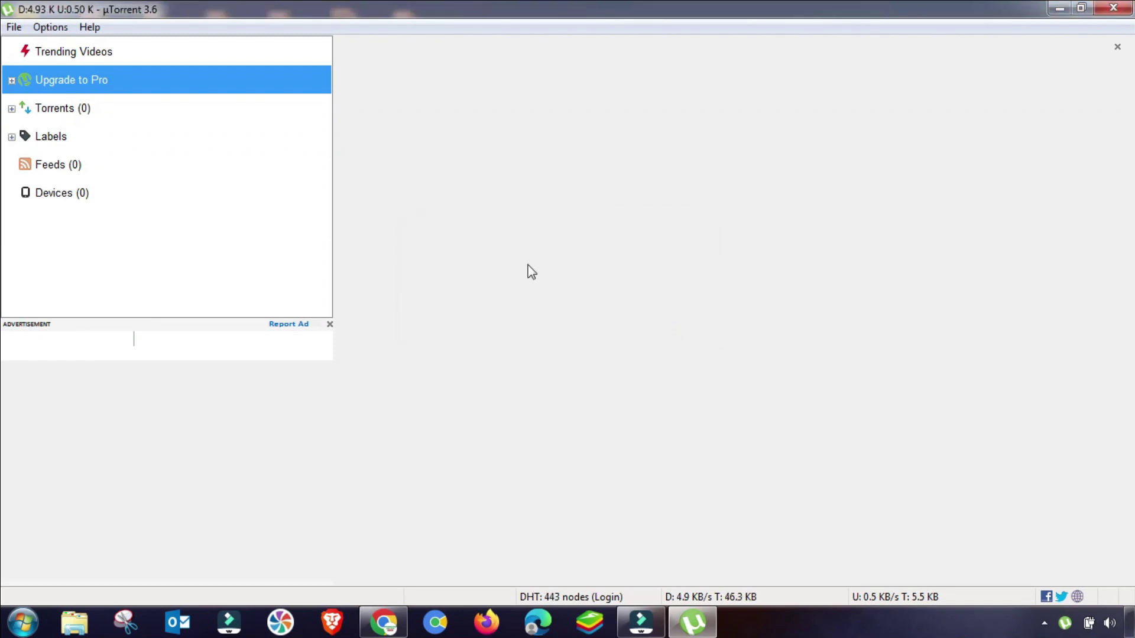
left_click(13, 28)
left_click(59, 46)
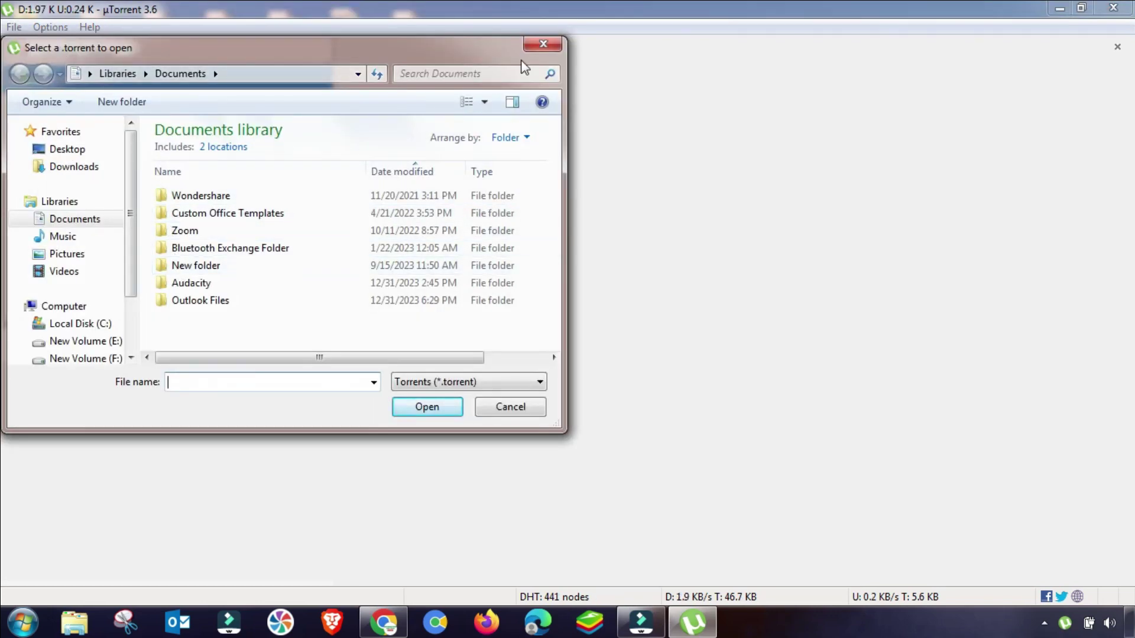
left_click(540, 47)
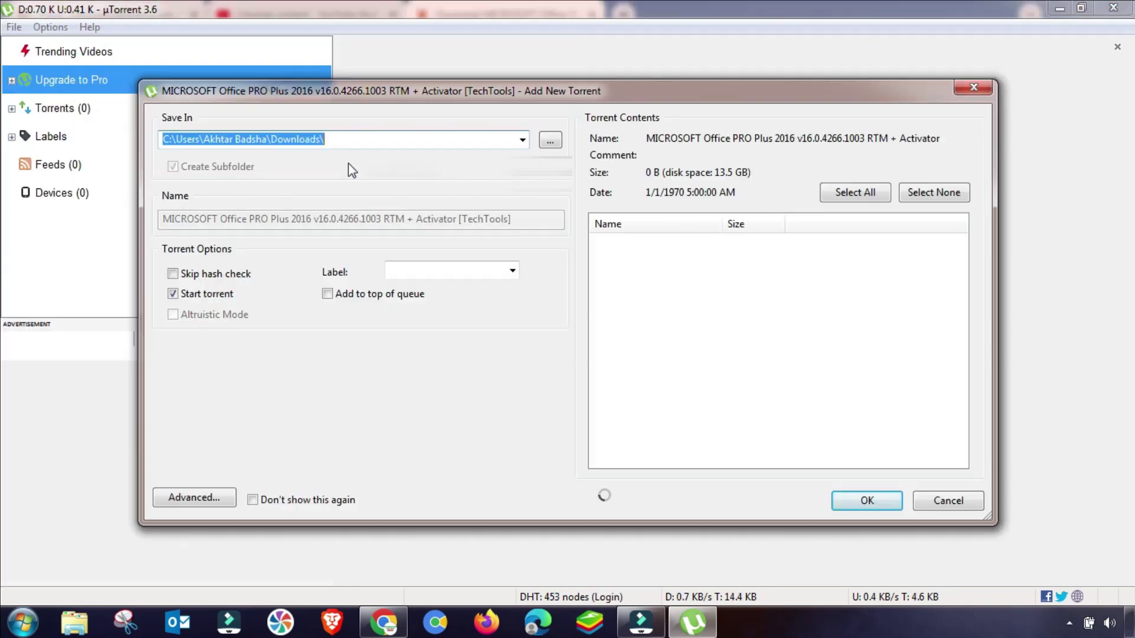
left_click(860, 501)
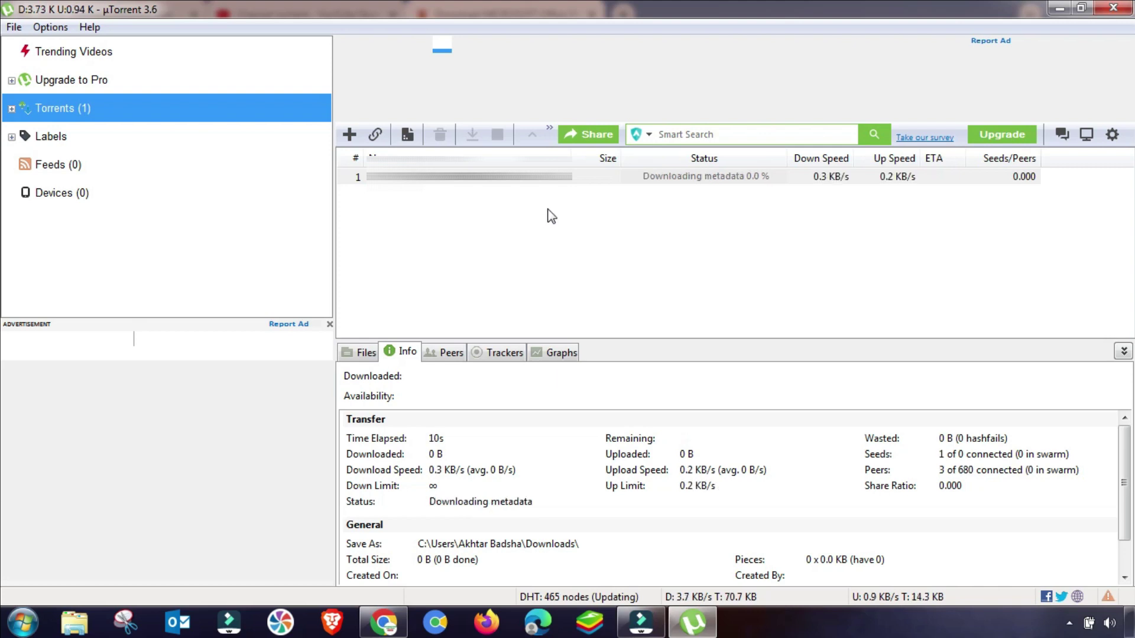
Set the Office torrent's Bandwidth Allocation to High
right_click(671, 176)
mouse_move(739, 463)
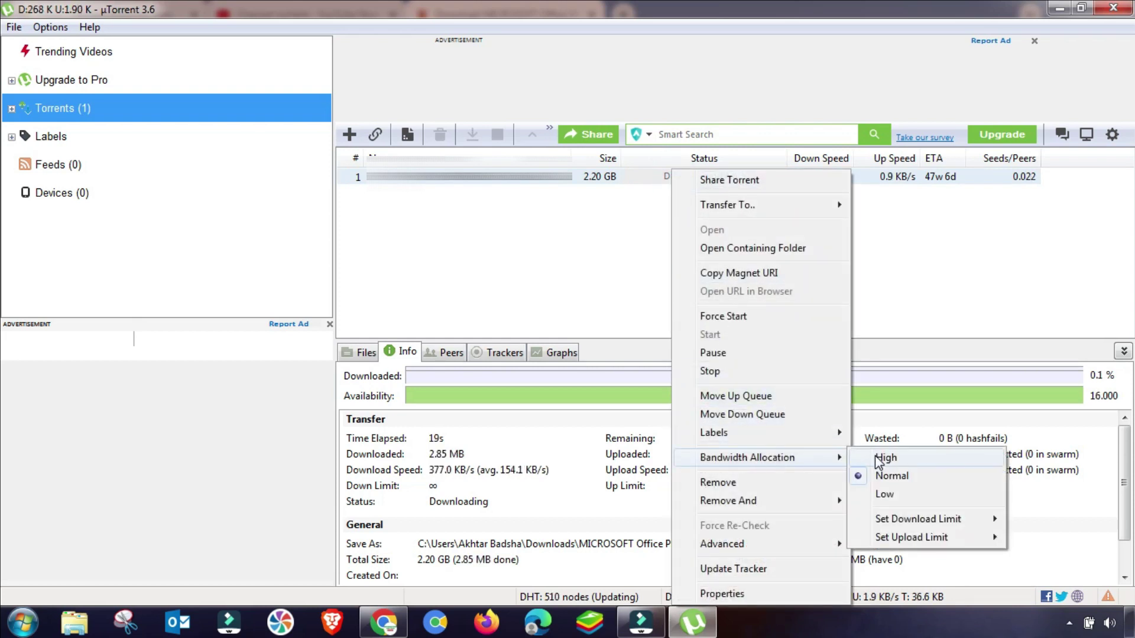
mouse_move(943, 519)
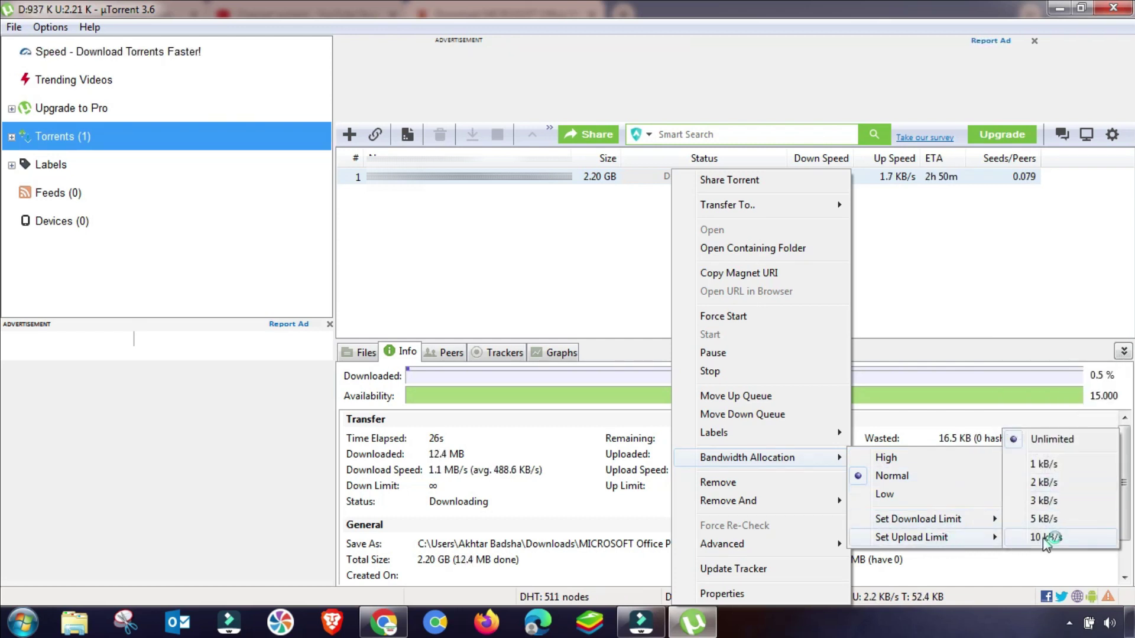
left_click(889, 459)
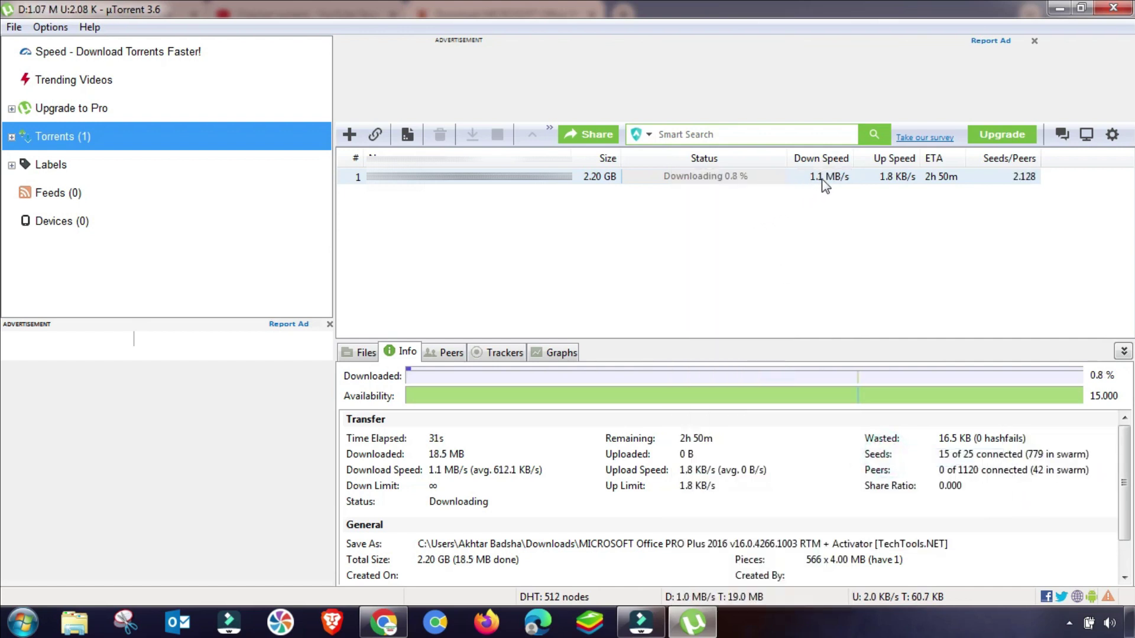